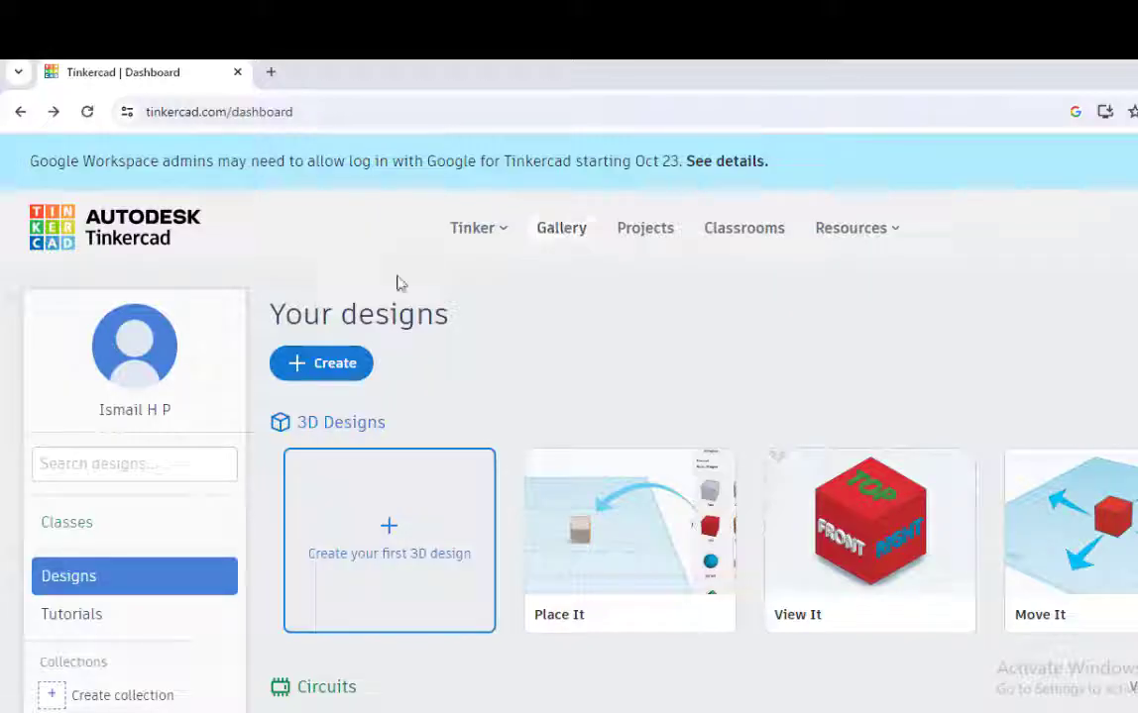
- Start a new circuit design and place an Arduino Uno R3 on the canvas
click(327, 371)
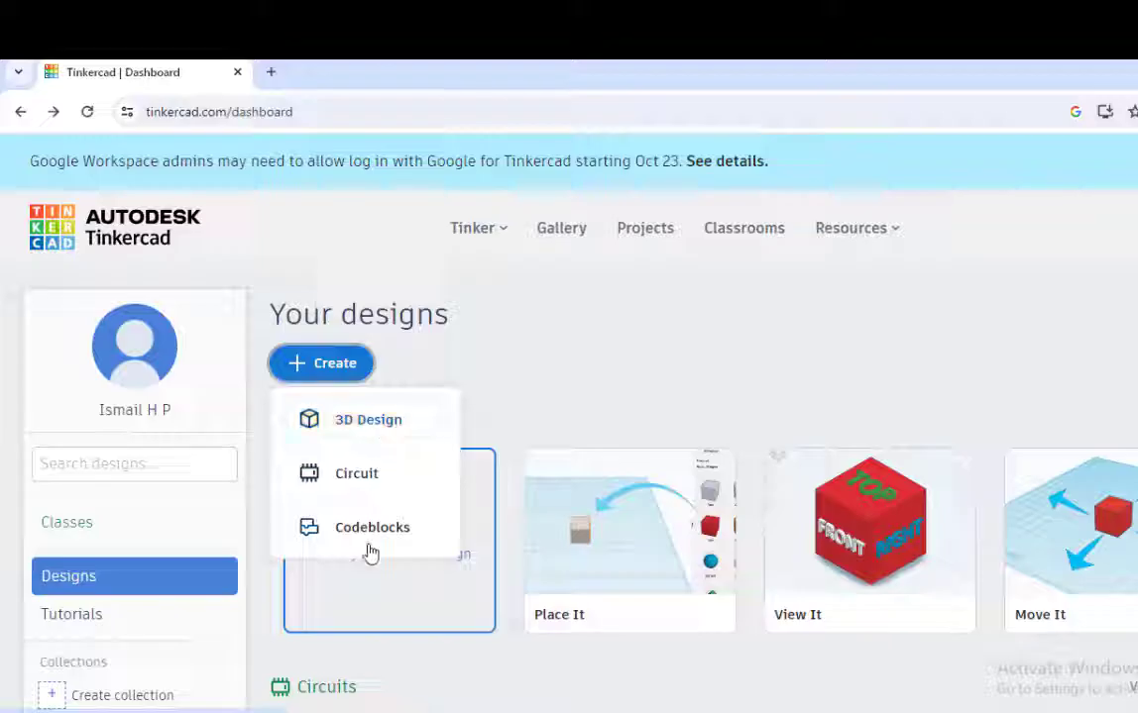
click(359, 476)
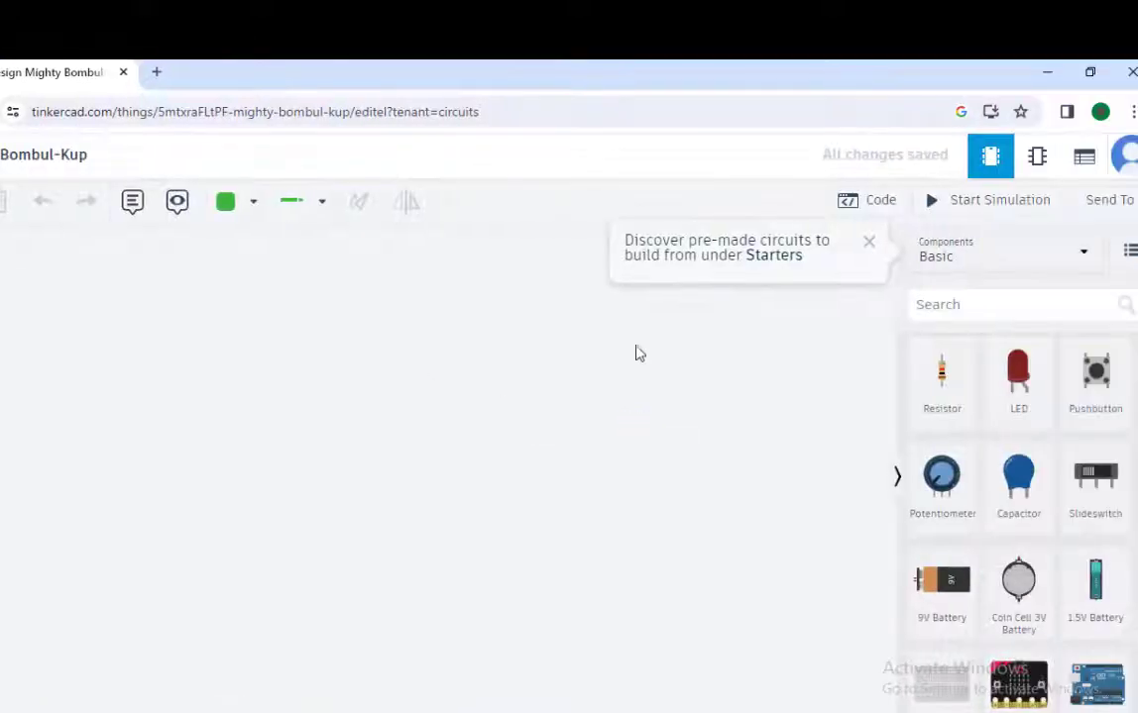
click(869, 243)
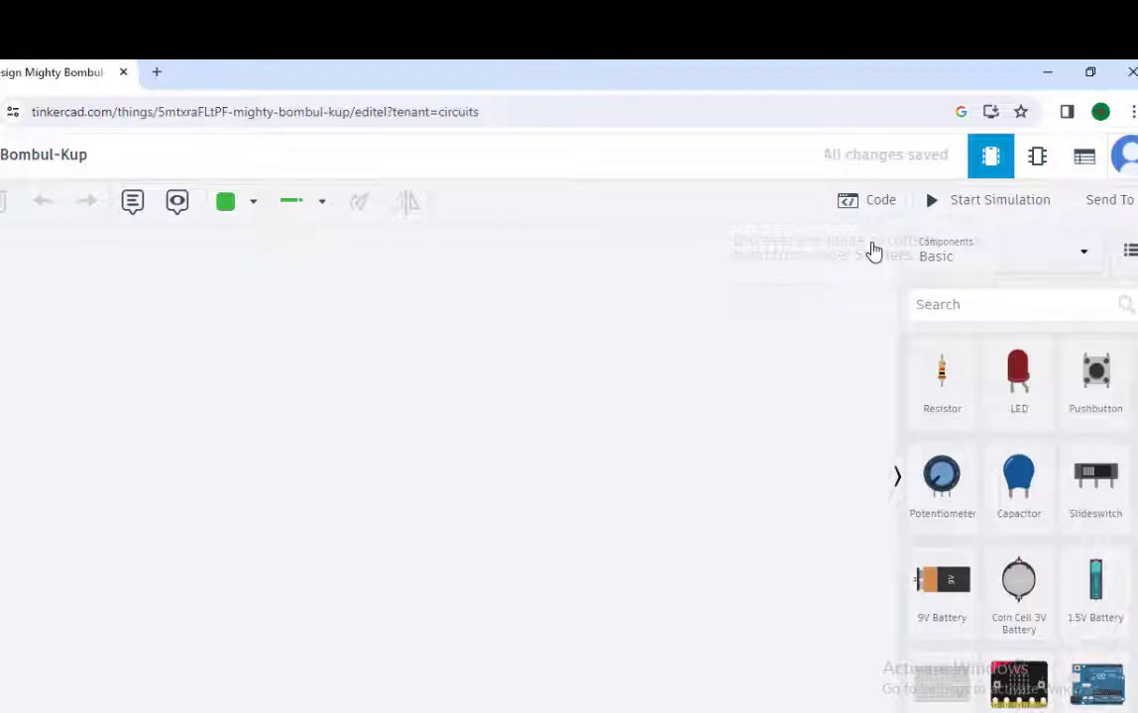
click(959, 307)
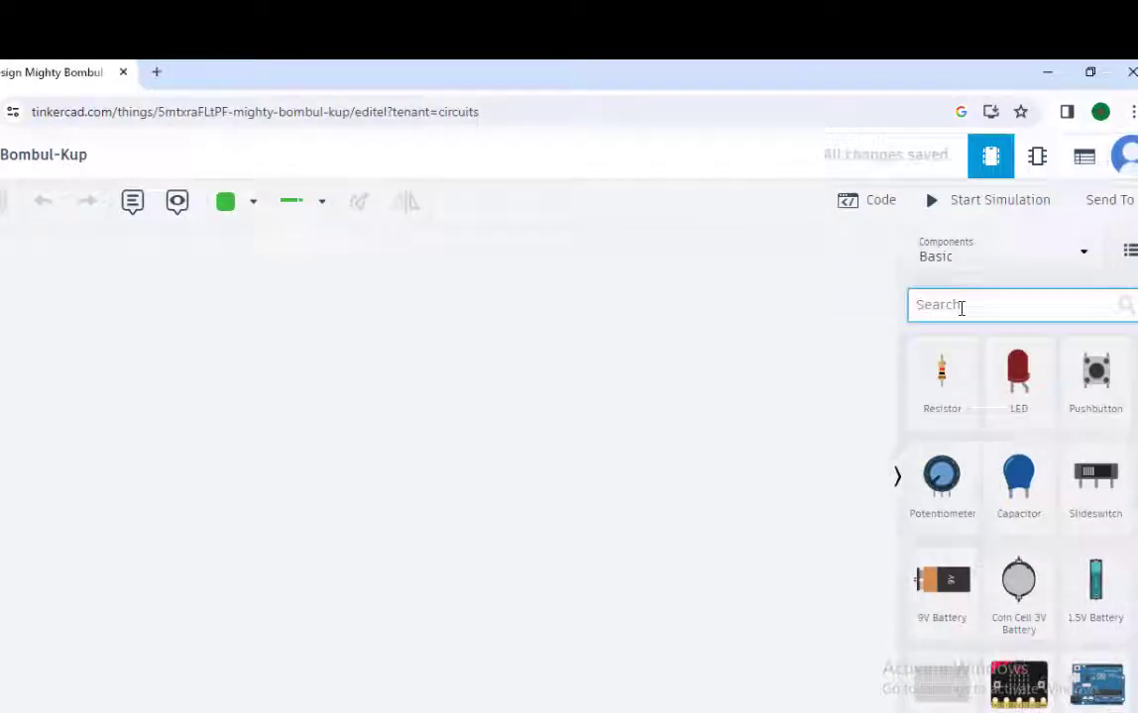
text(ard)
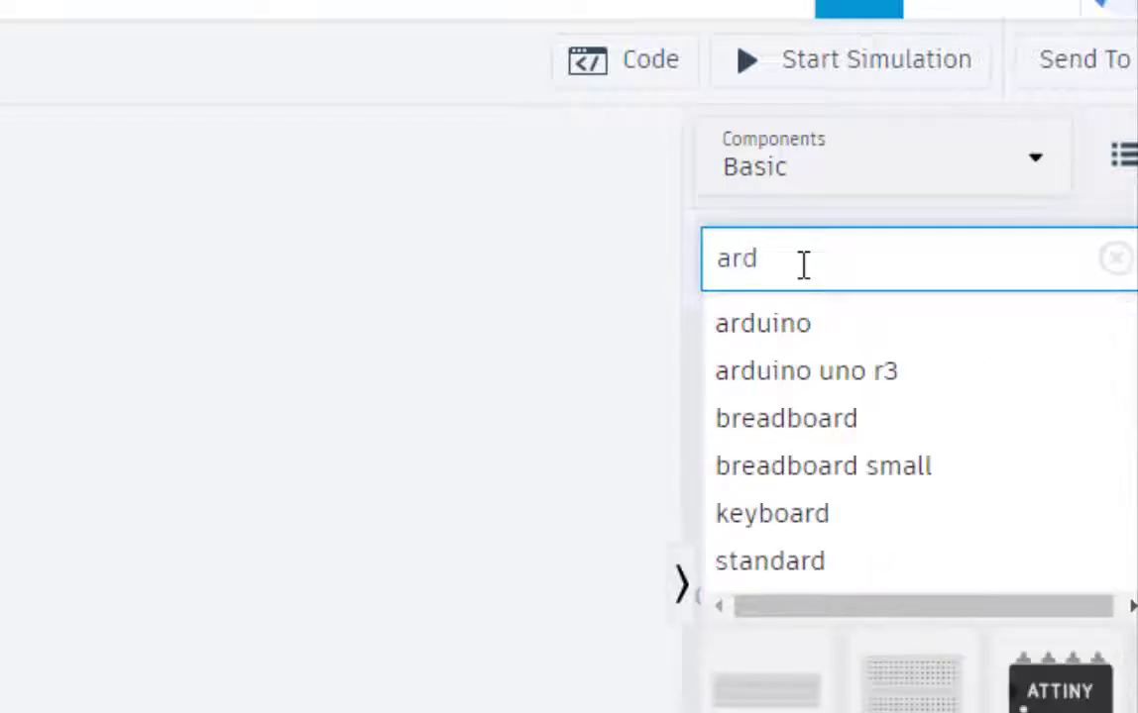
click(843, 373)
drag(757, 432, 0, 712)
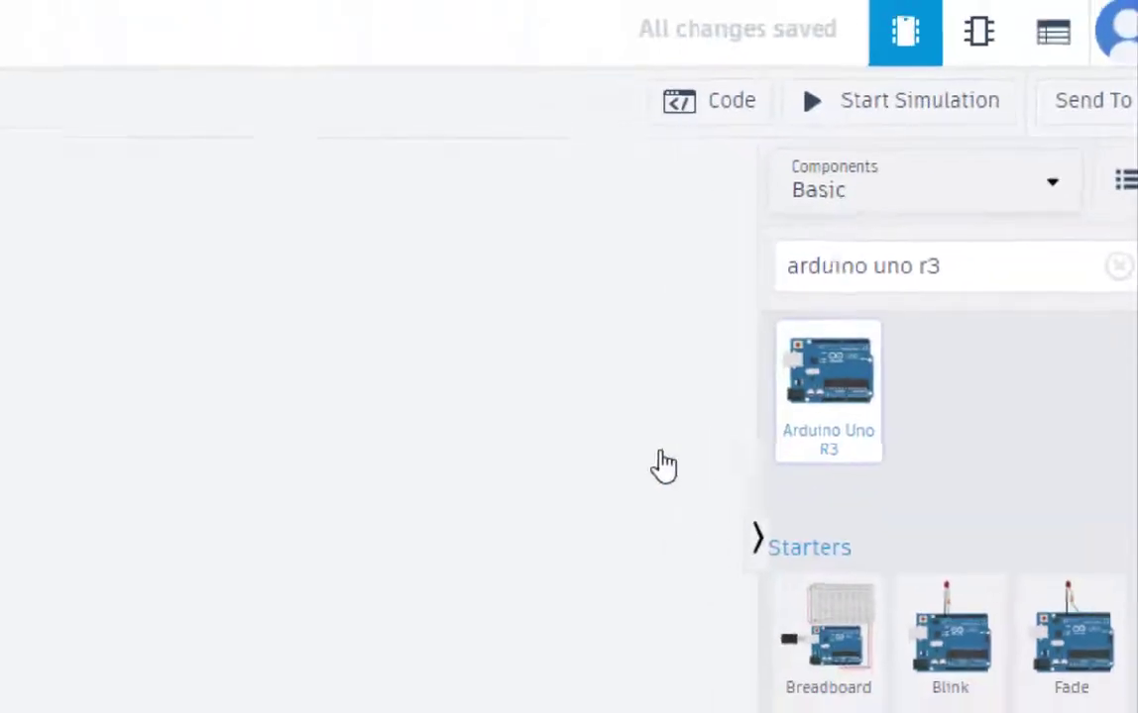
drag(493, 575, 545, 551)
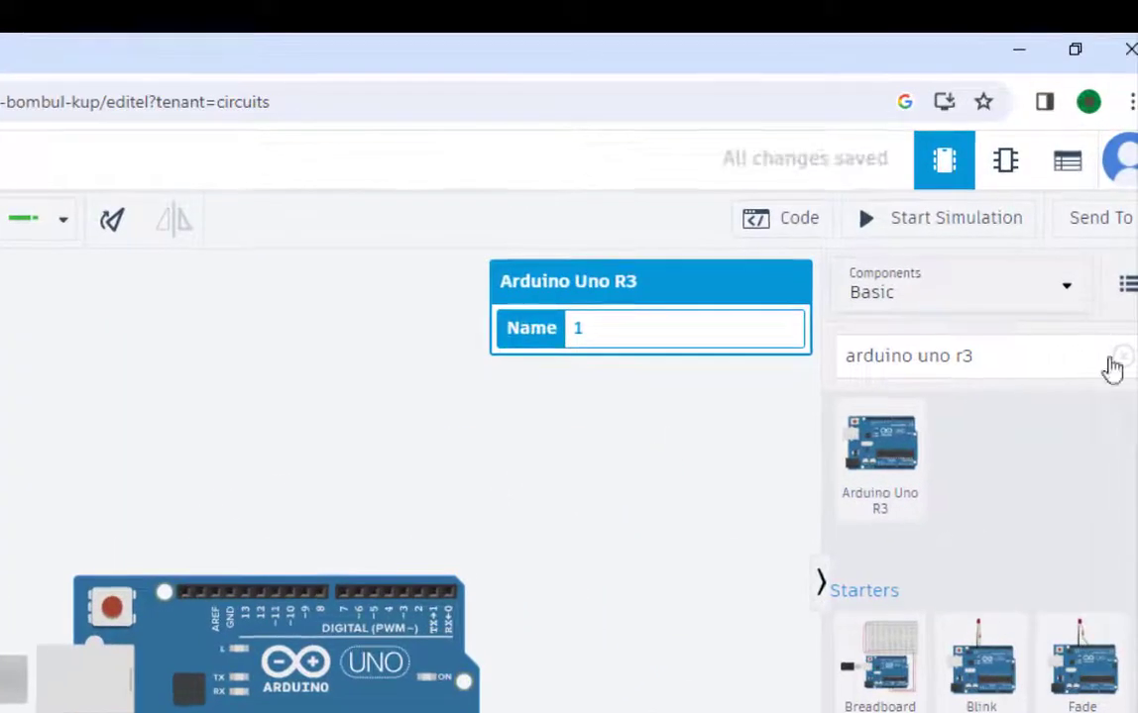
- Add a Breadboard Small and position it just above the Arduino
click(1121, 357)
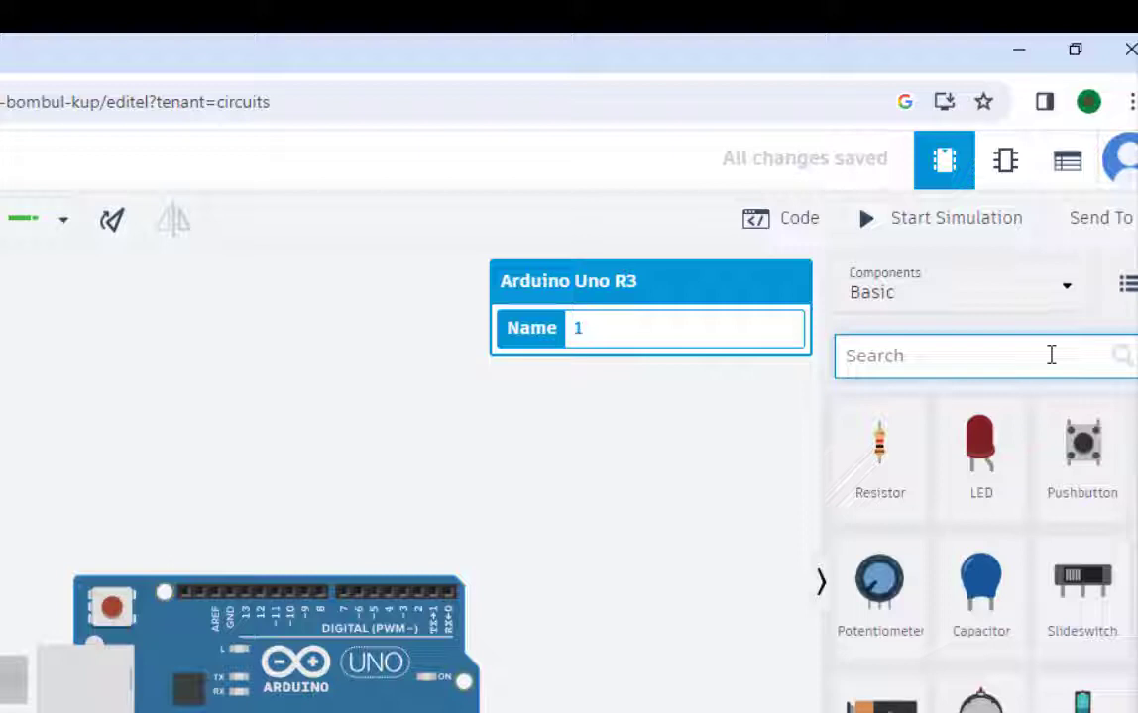
text(brea)
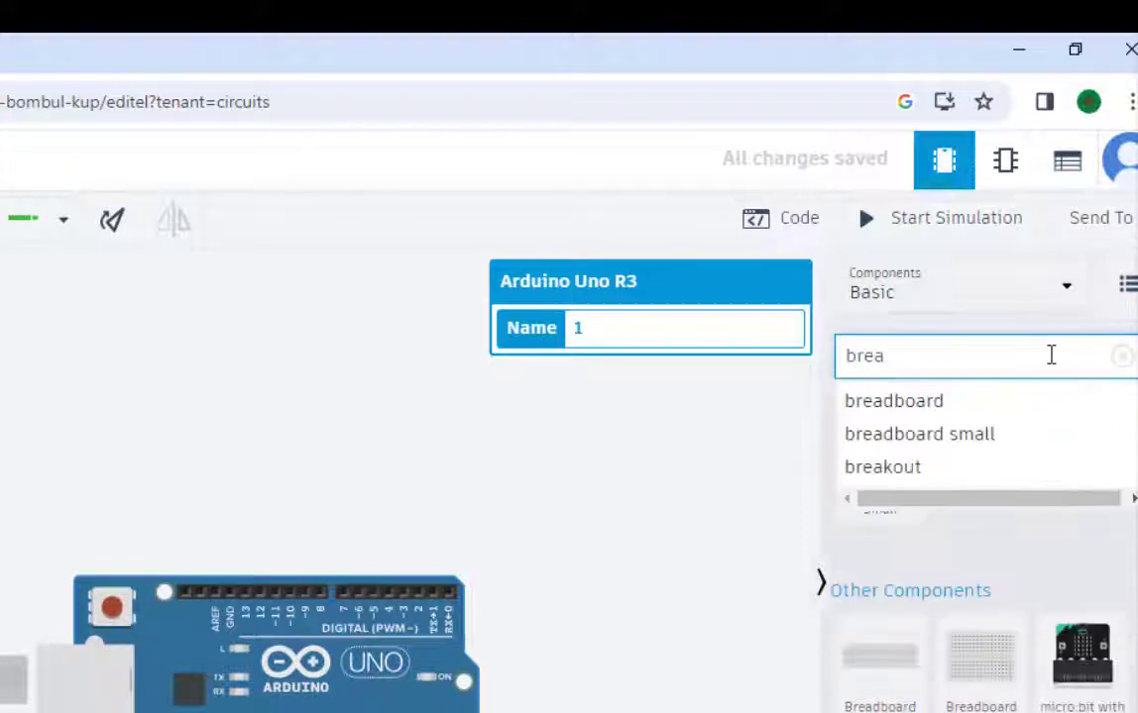
click(967, 434)
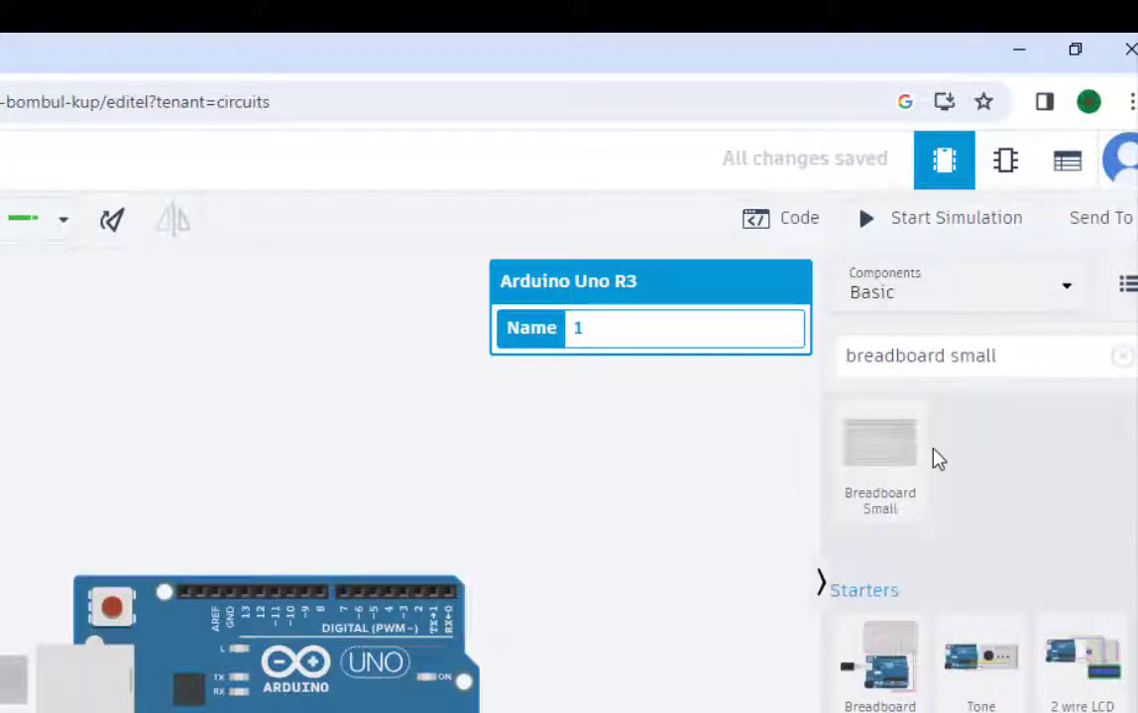
drag(897, 453, 252, 415)
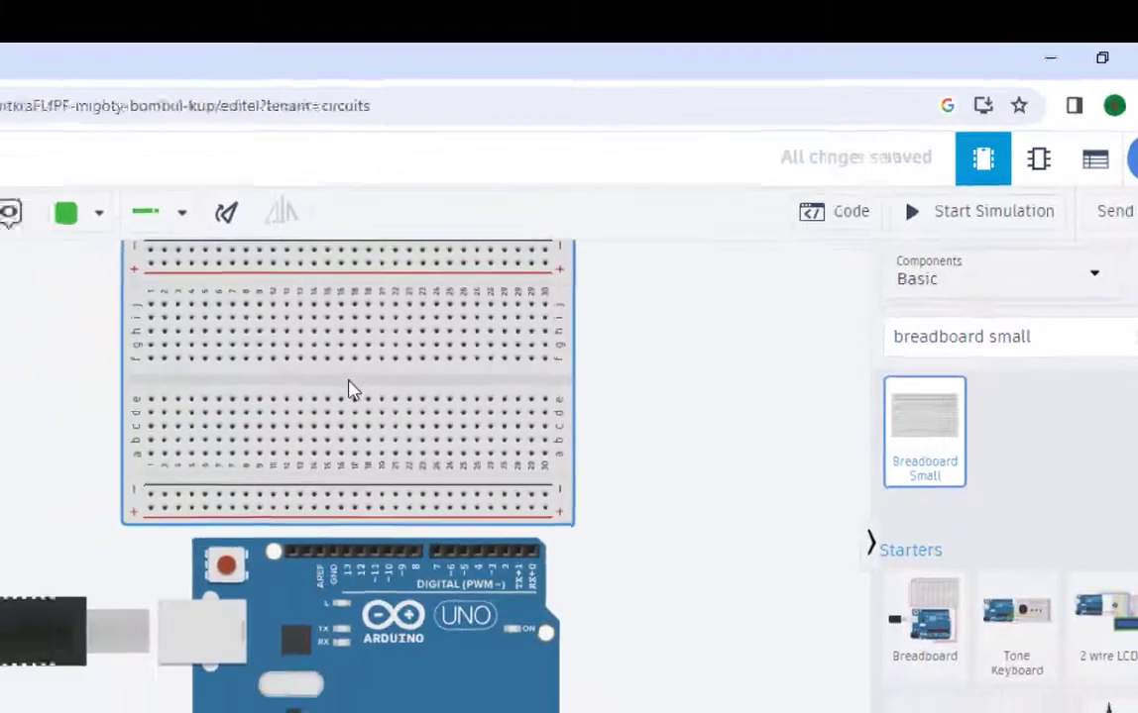
drag(349, 390, 349, 396)
scroll(382, 426, down, 2)
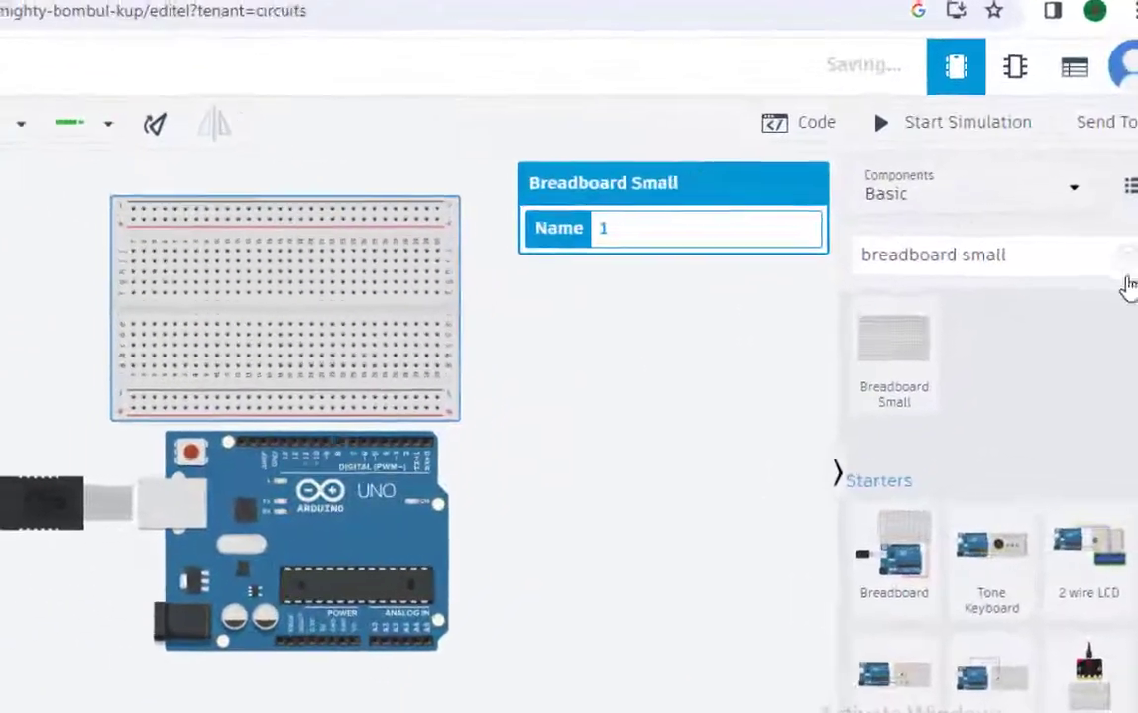
click(1122, 251)
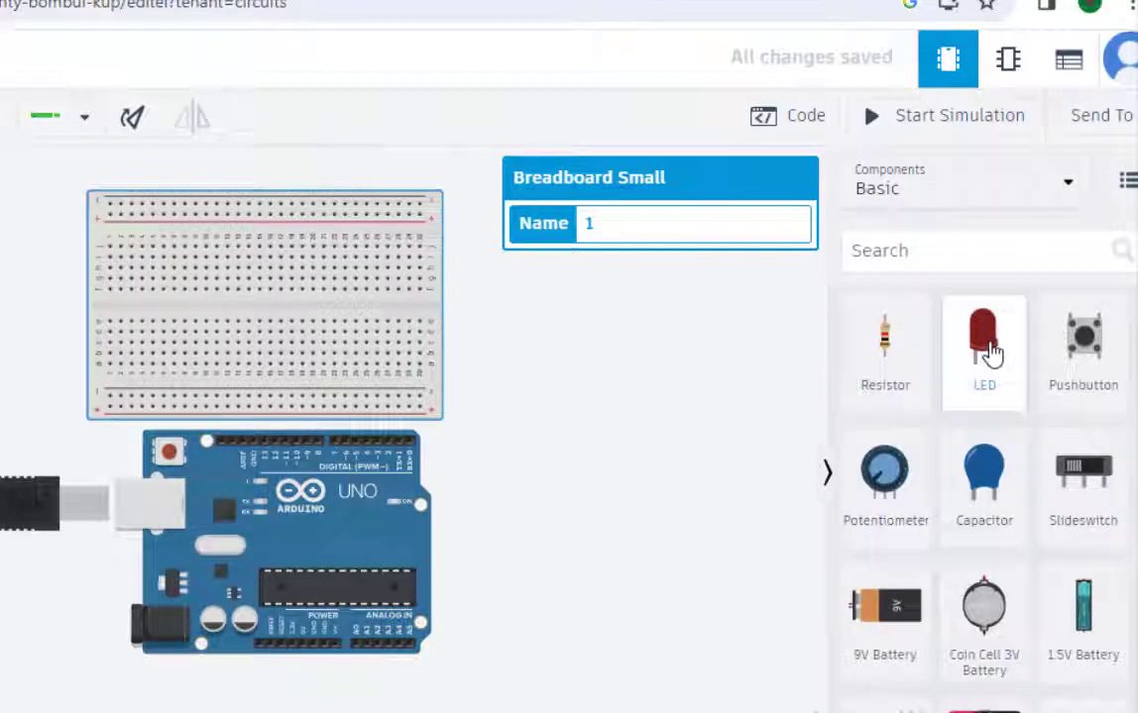
- Place an LED and a resistor from the basic components onto the canvas
drag(991, 354, 538, 516)
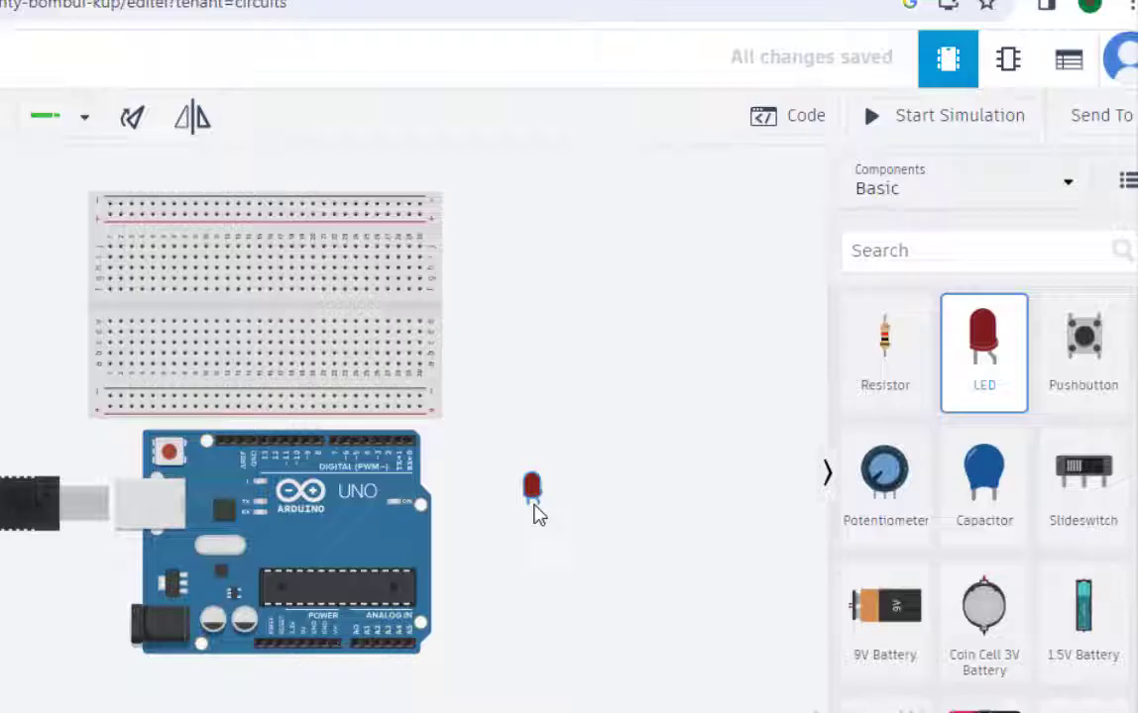
drag(889, 362, 627, 495)
click(688, 423)
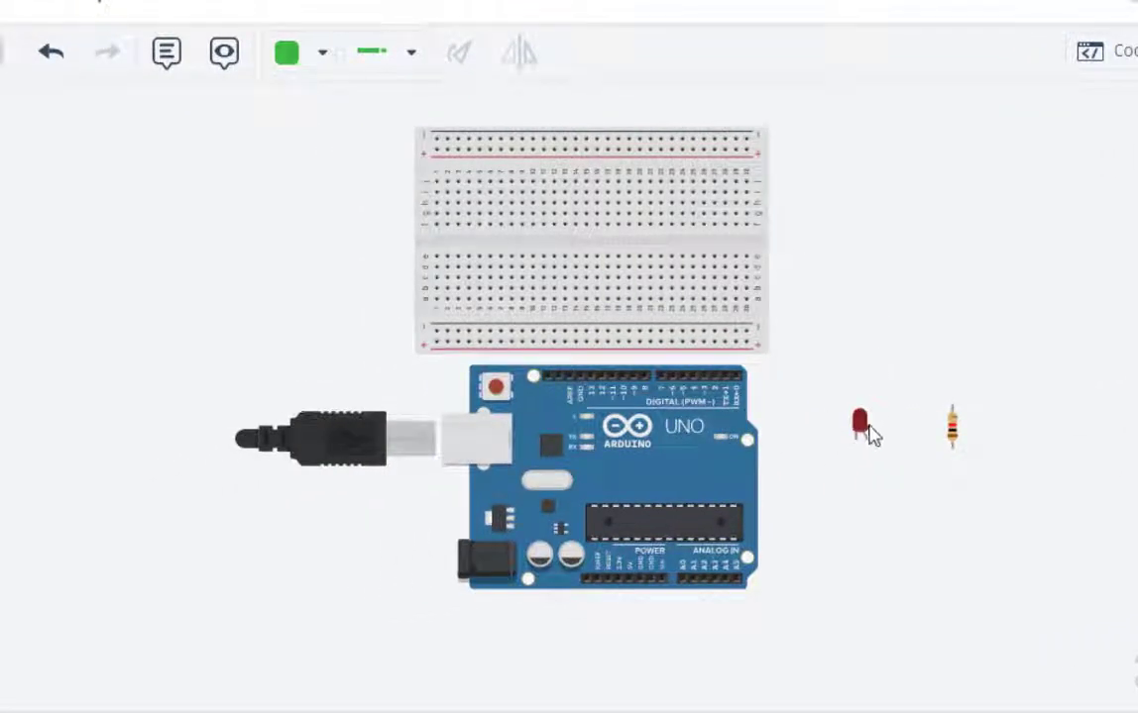
- Flip the LED horizontally and plug it into the breadboard's upper rows
drag(860, 428, 626, 107)
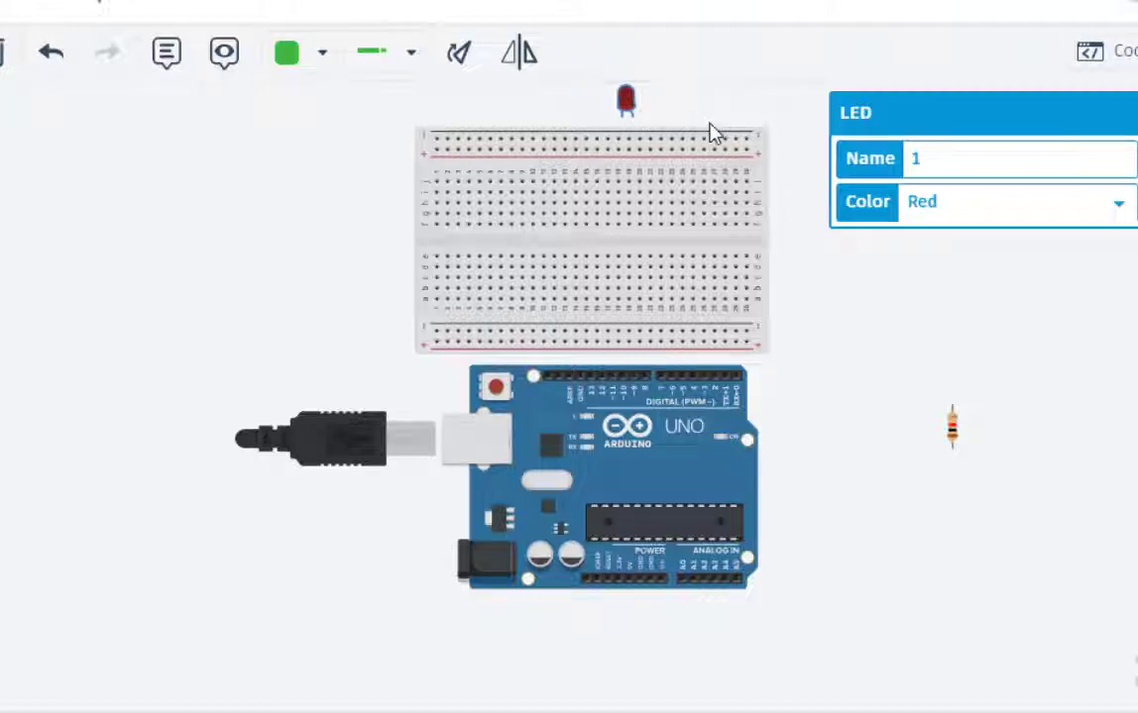
click(519, 58)
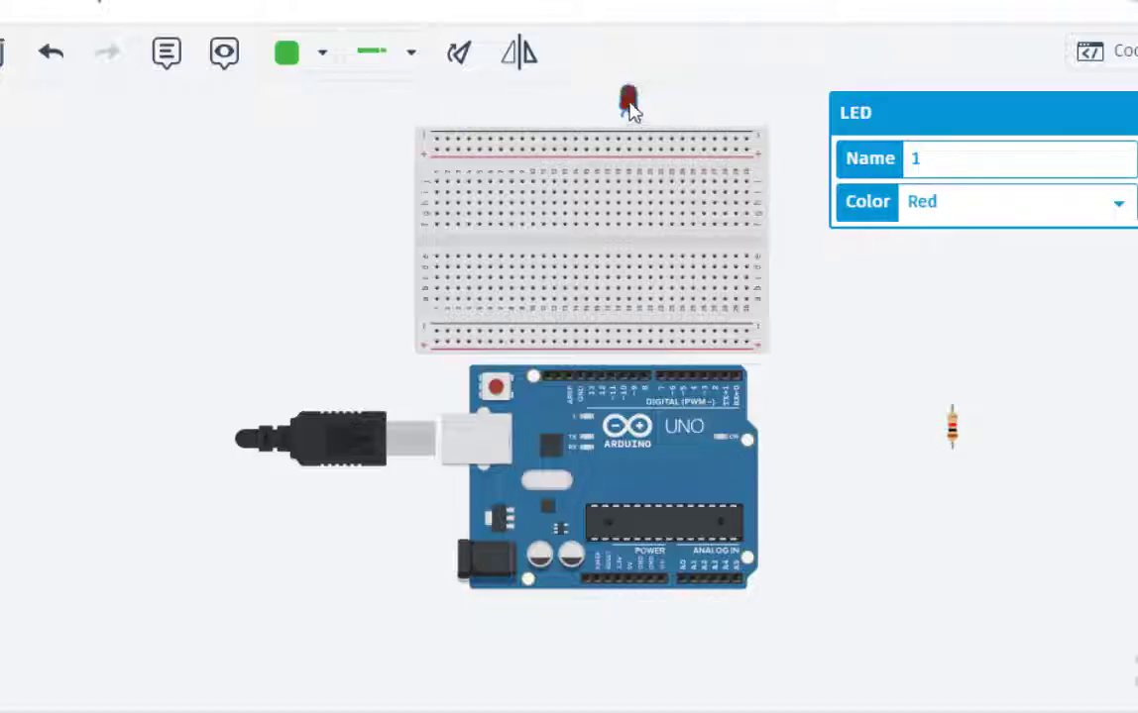
drag(631, 111, 553, 188)
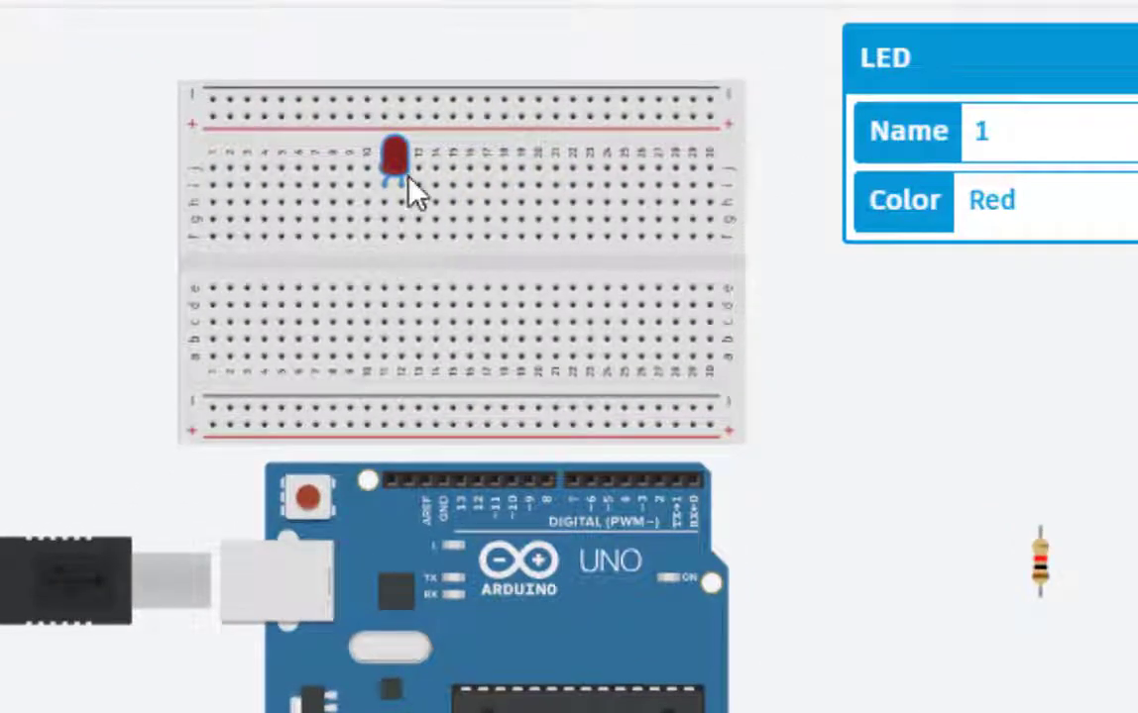
drag(406, 181, 417, 213)
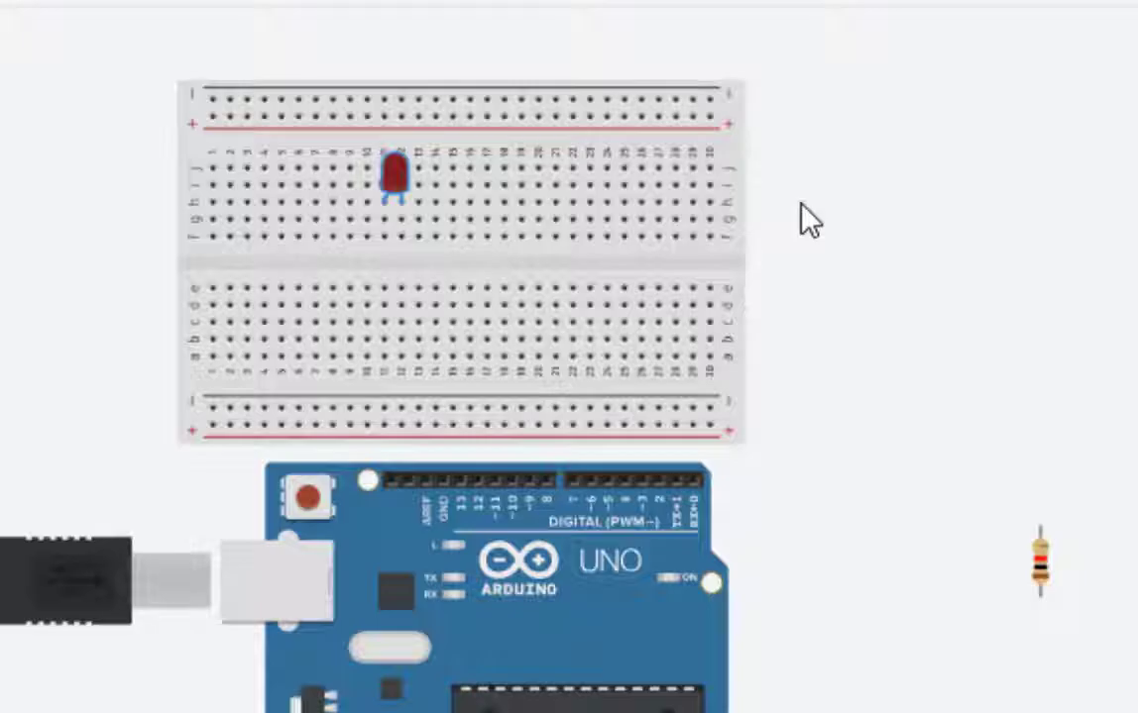
- Rotate the resistor horizontal and seat it on the breadboard below the LED
click(1040, 565)
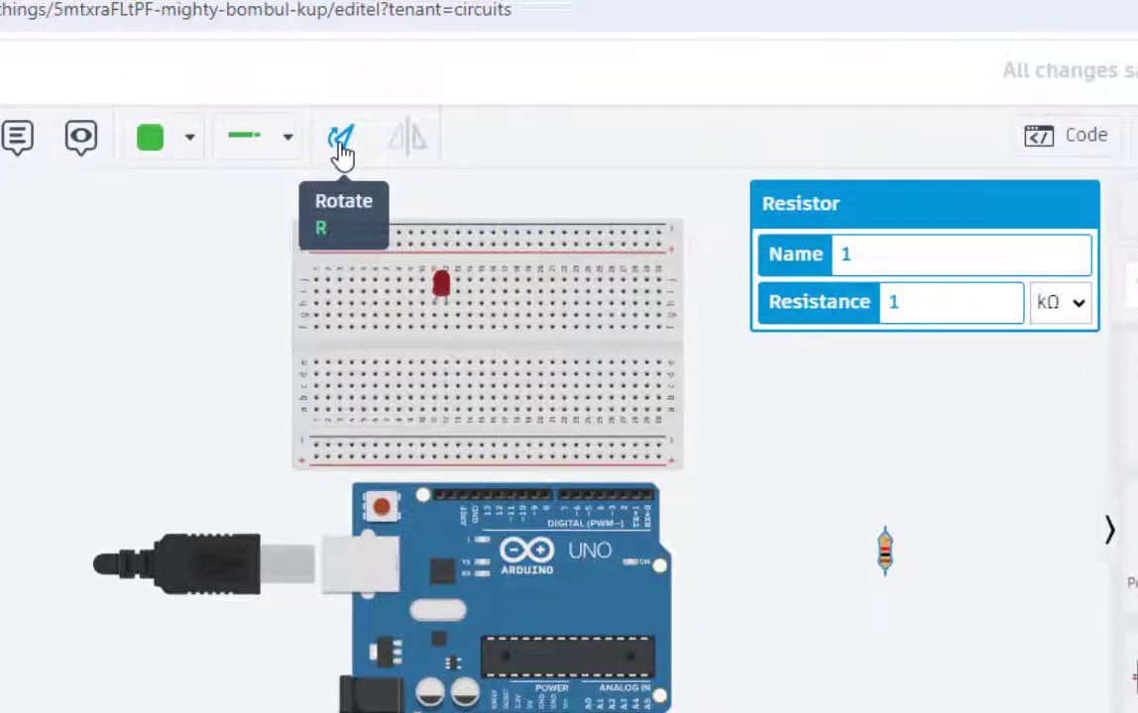
click(341, 146)
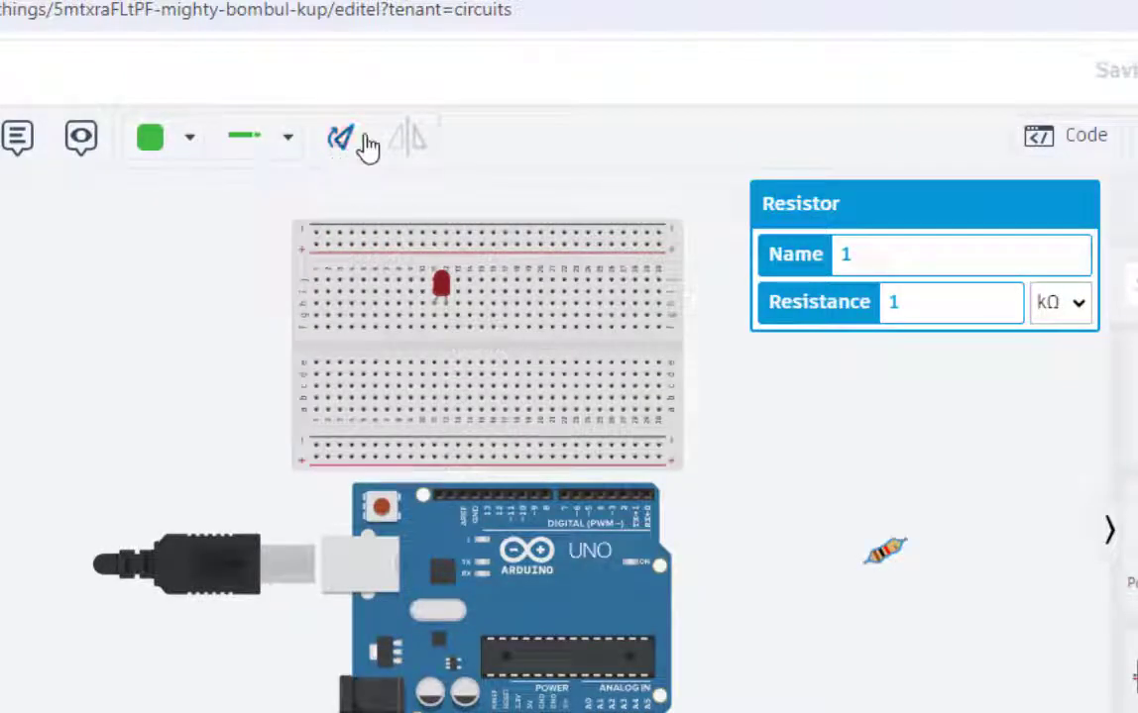
click(343, 140)
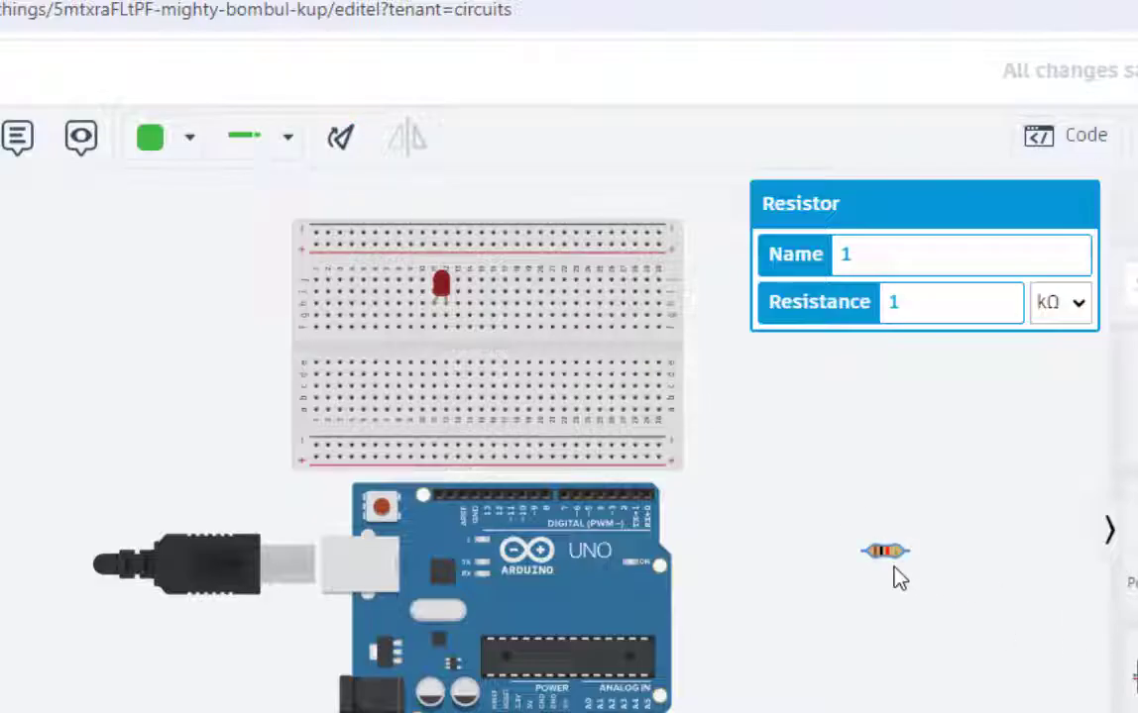
drag(892, 565, 483, 307)
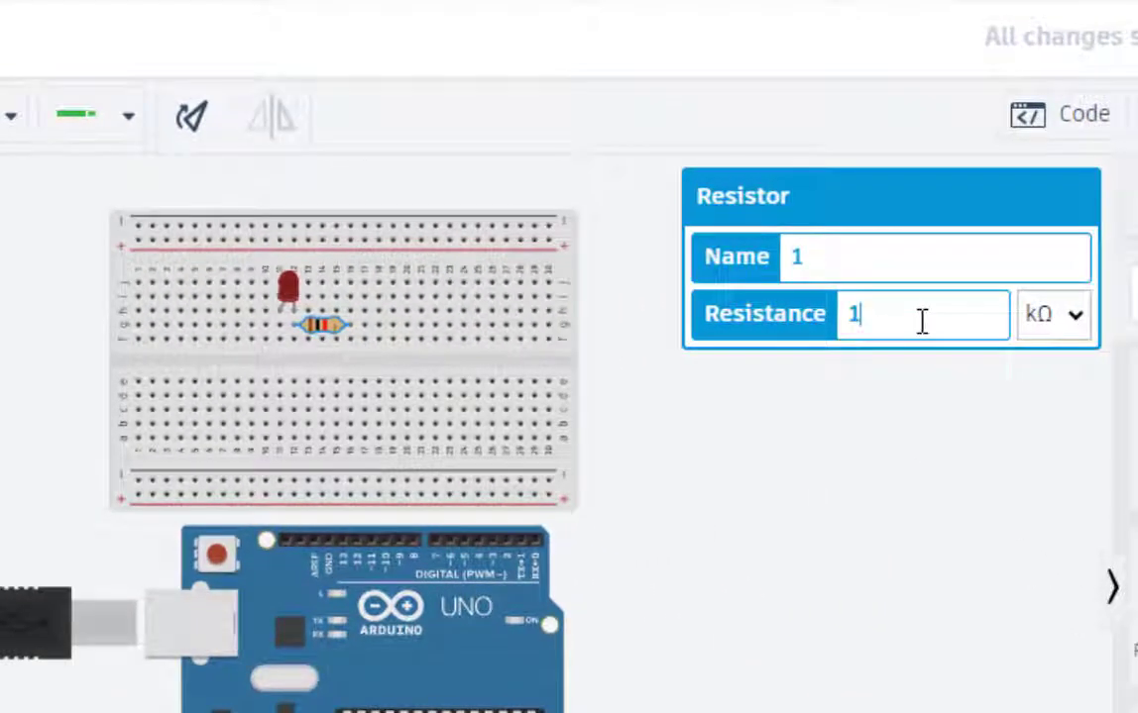
- Set the resistor's resistance to 330 Ω
click(922, 321)
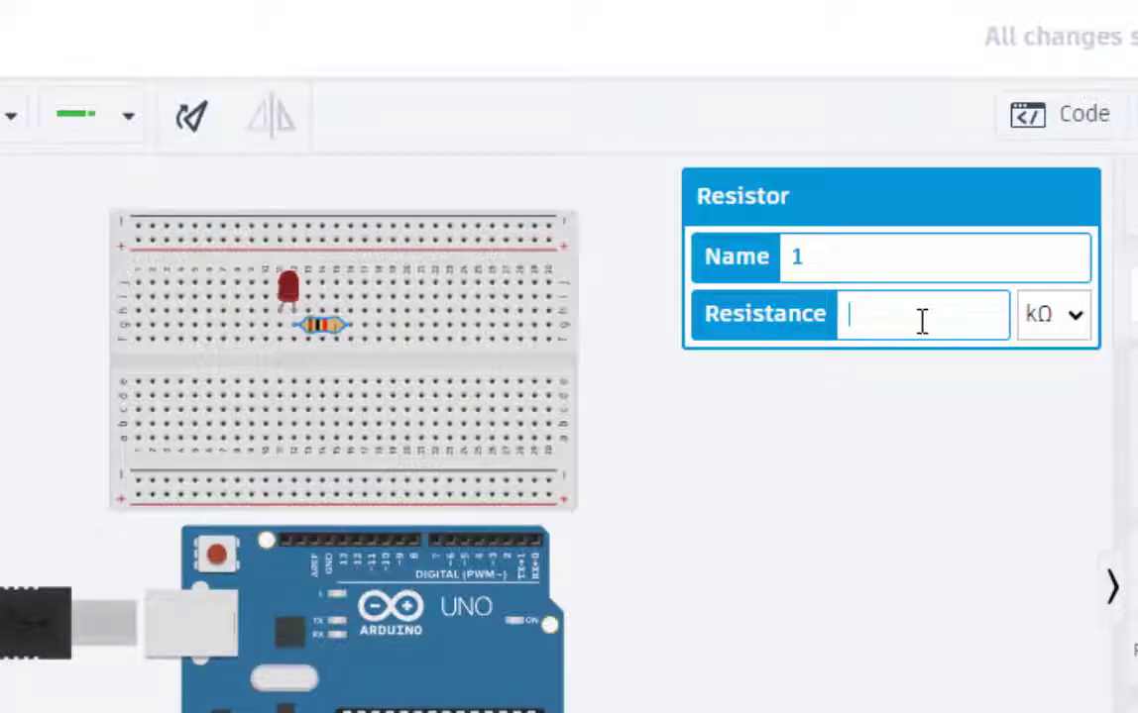
text(330)
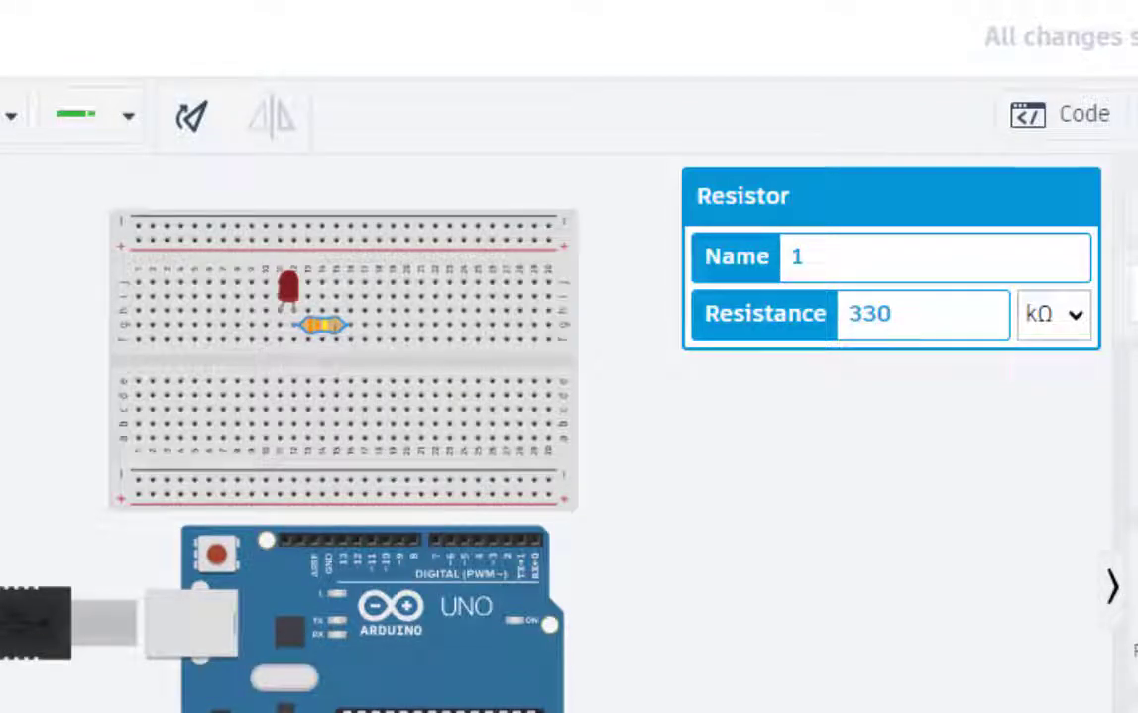
click(1066, 317)
click(1037, 494)
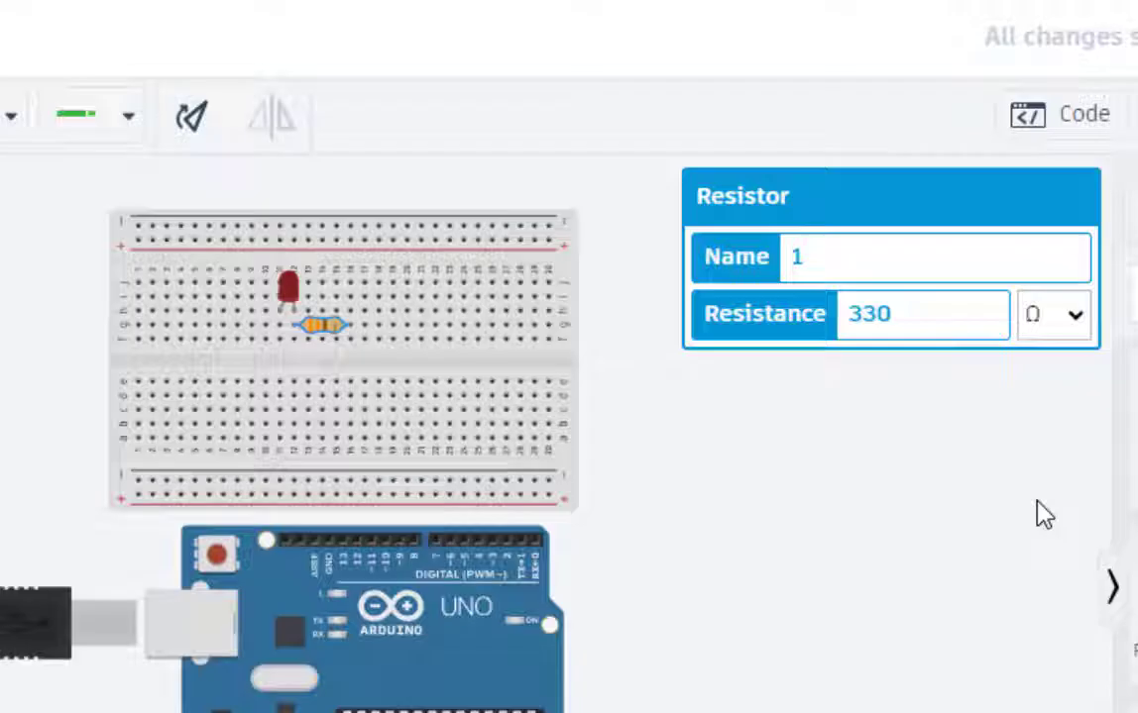
- Wire Arduino pin 13 to breadboard hole f11, bending the wire just above the header
click(957, 488)
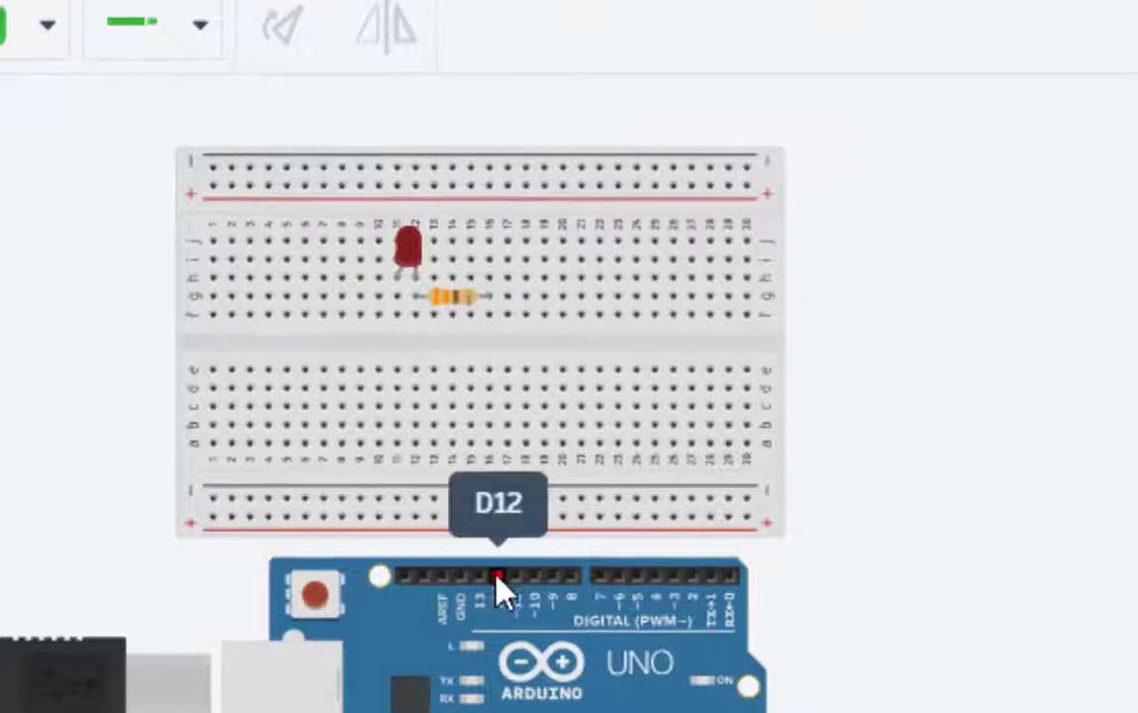
scroll(436, 584, up, 3)
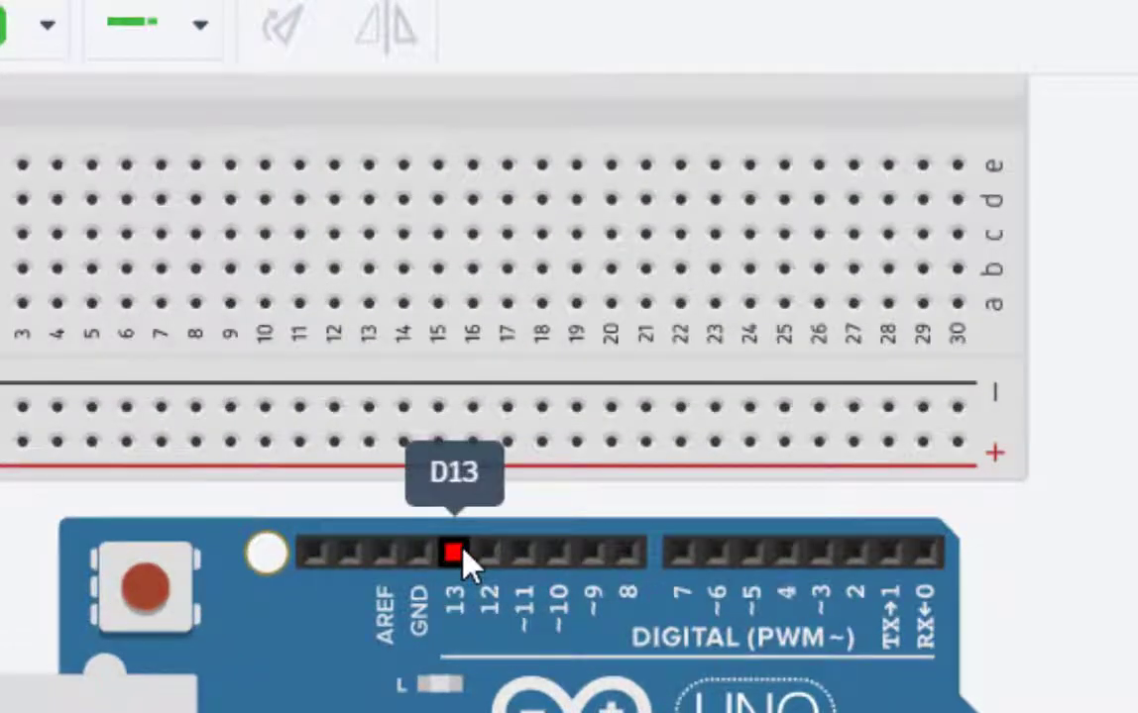
scroll(463, 550, down, 2)
scroll(463, 557, down, 2)
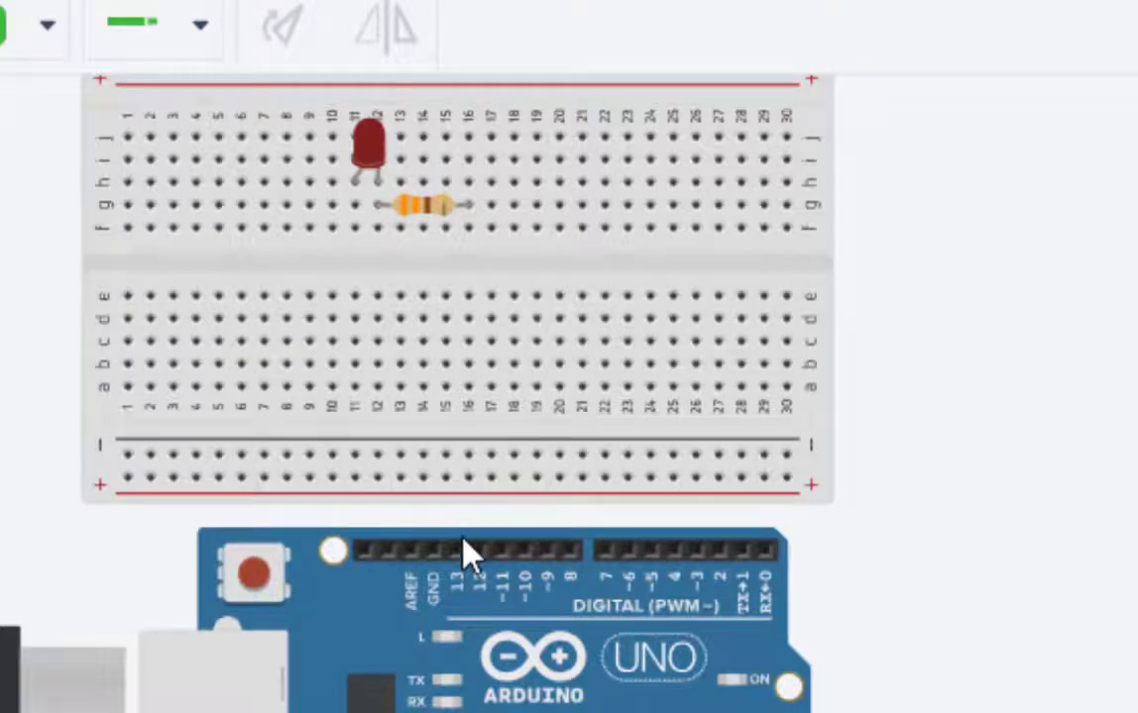
click(462, 543)
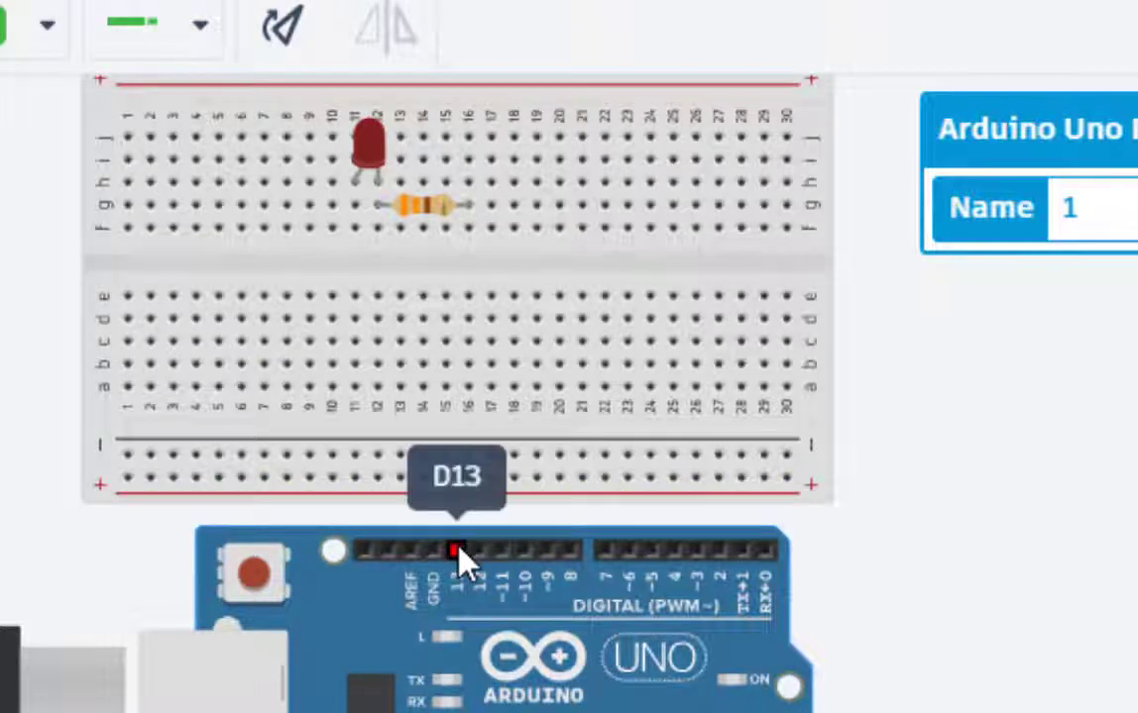
click(458, 550)
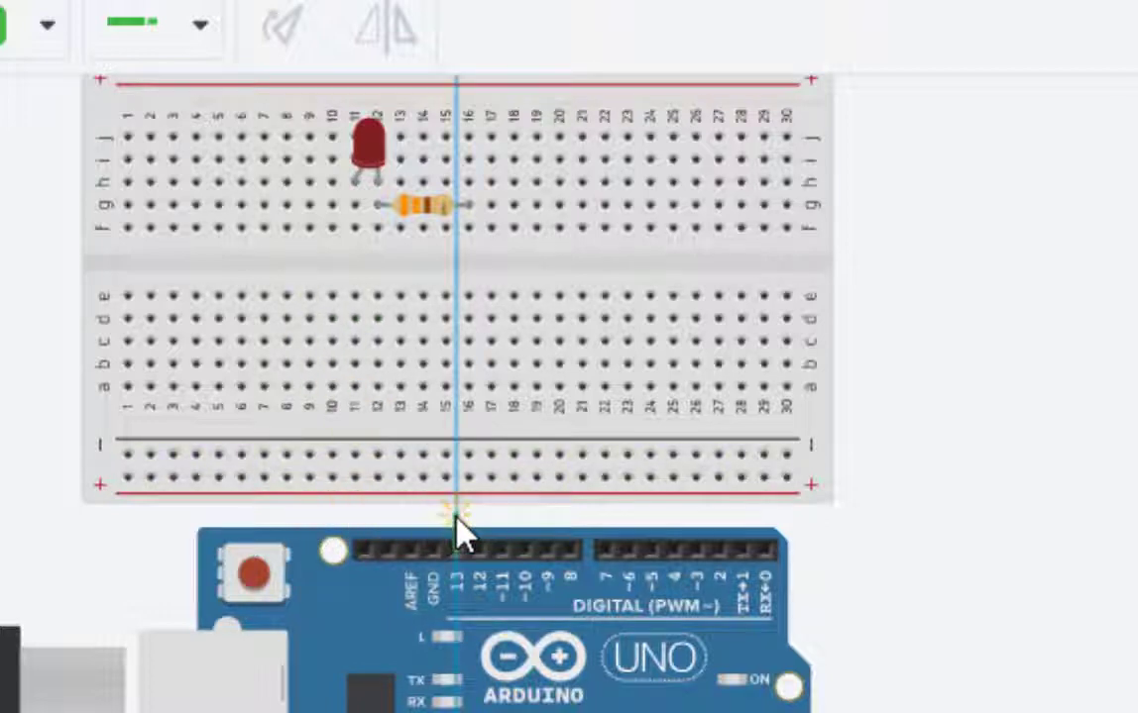
click(355, 517)
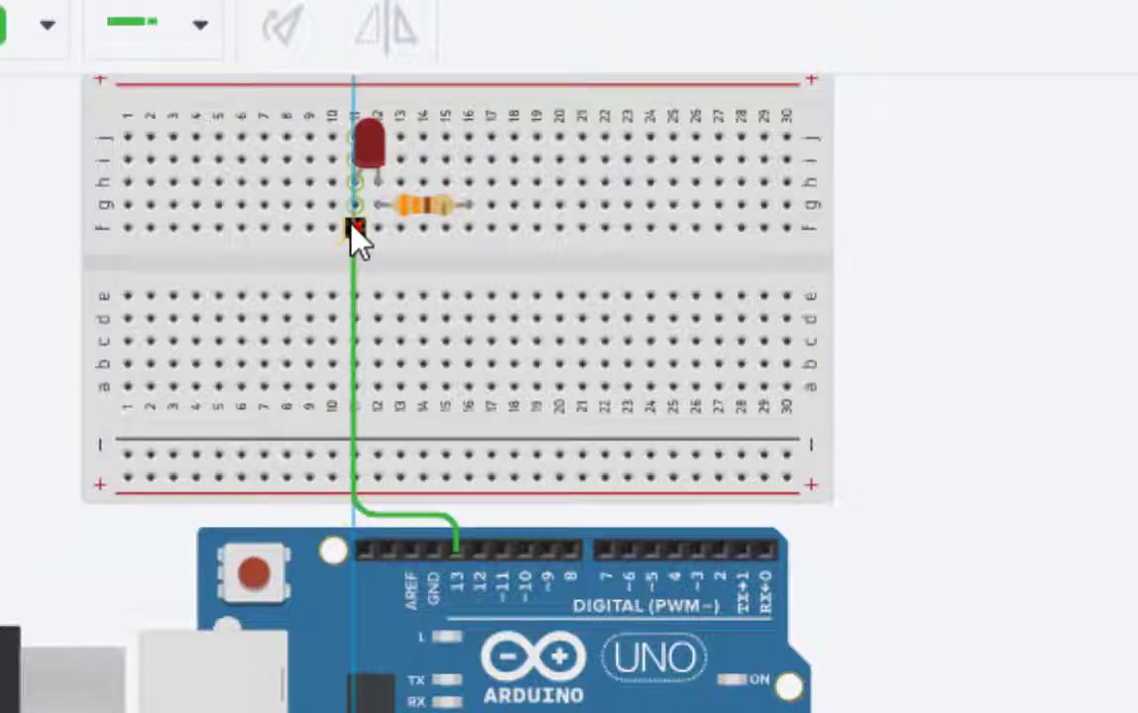
click(353, 228)
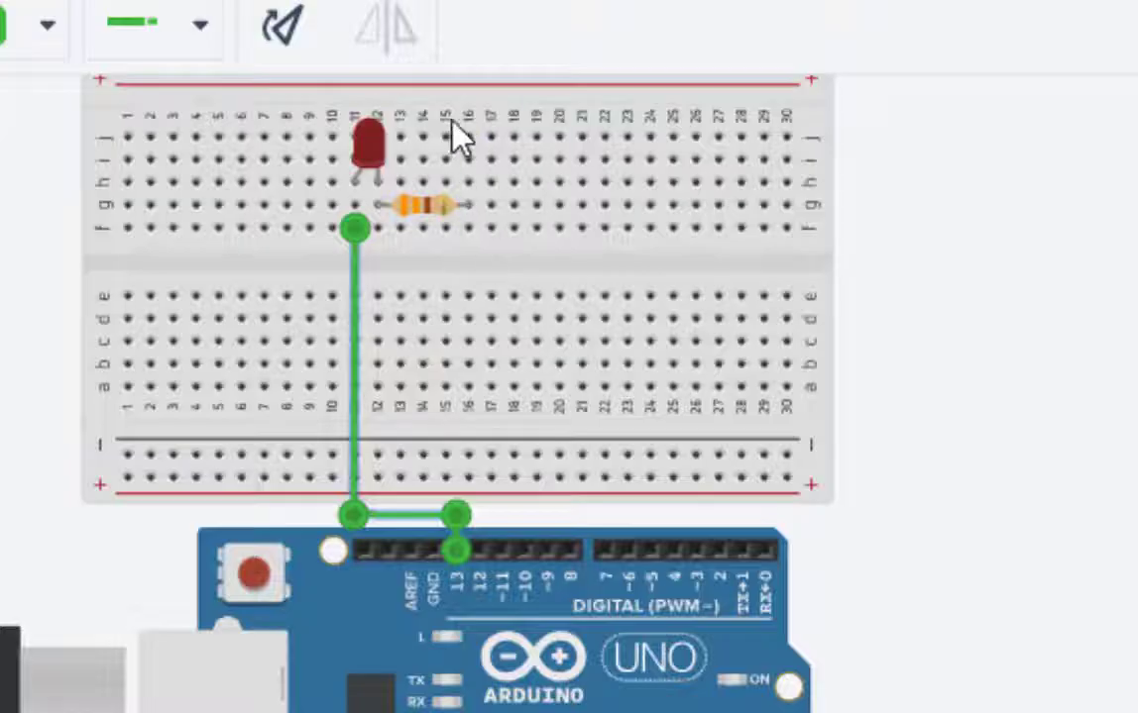
- Route a wire from the resistor's second leg around the breadboard and board to Arduino GND
click(471, 210)
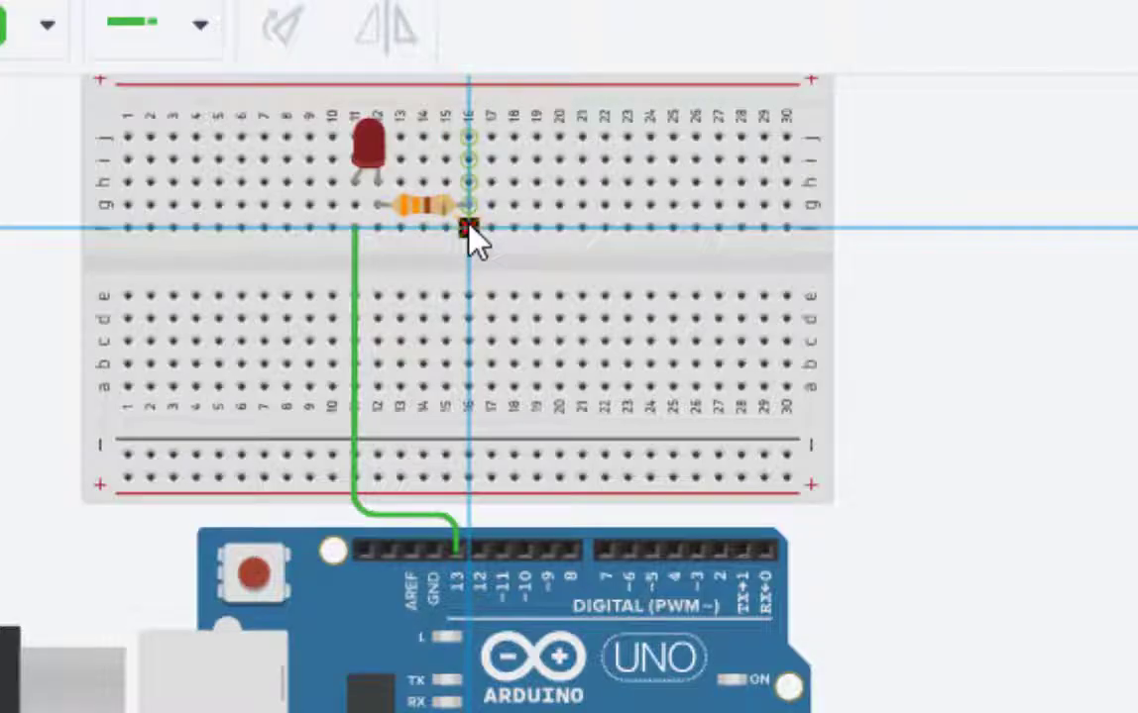
click(467, 250)
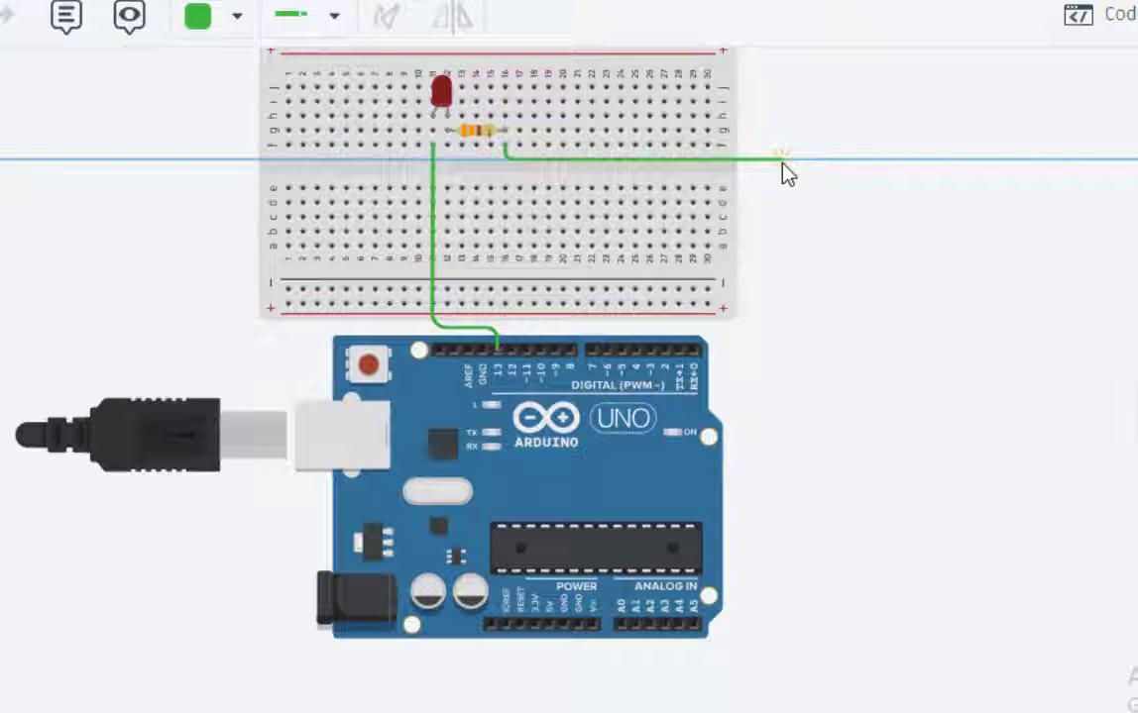
click(782, 161)
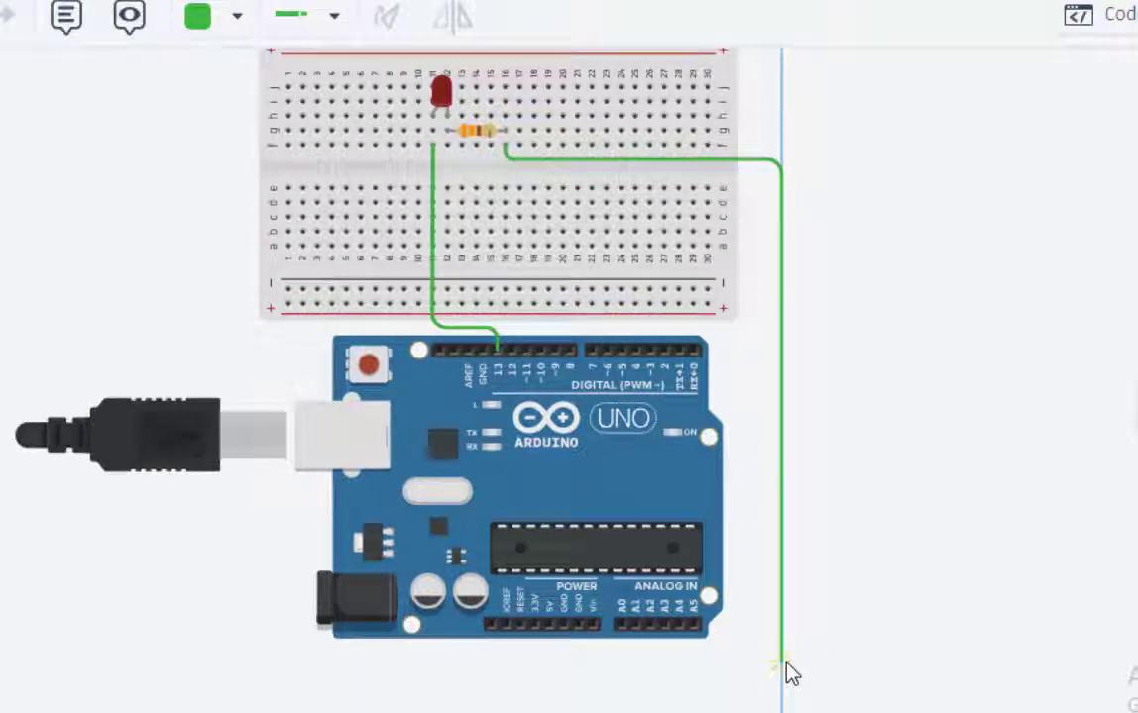
click(782, 660)
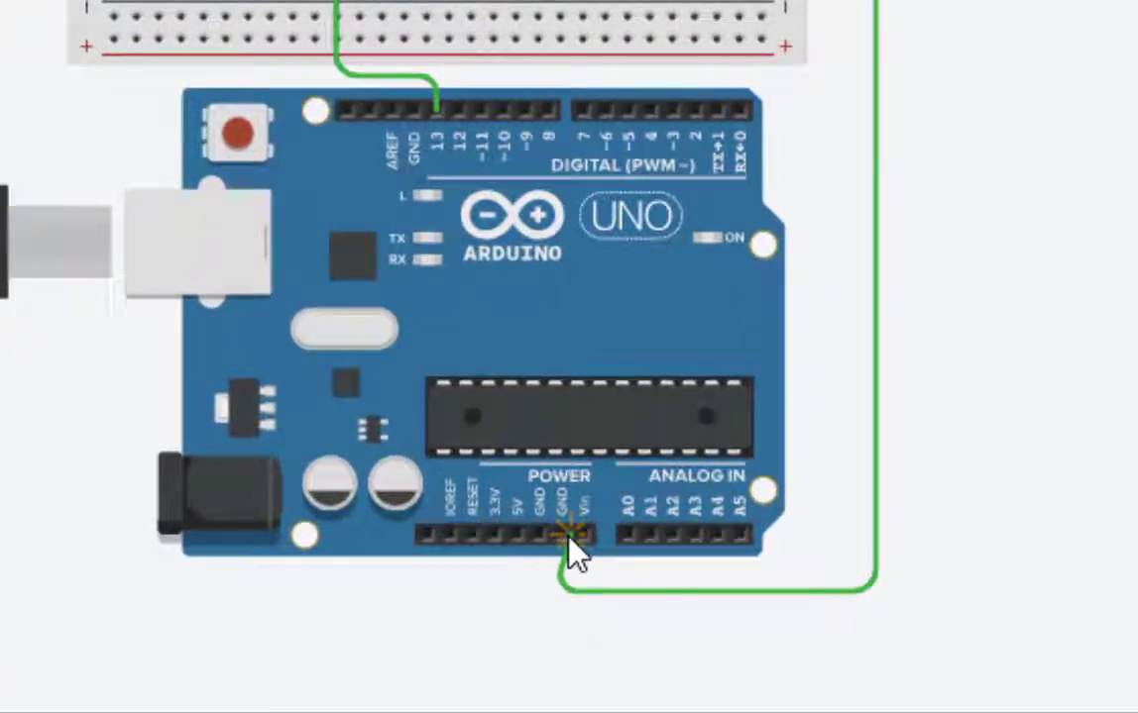
click(563, 538)
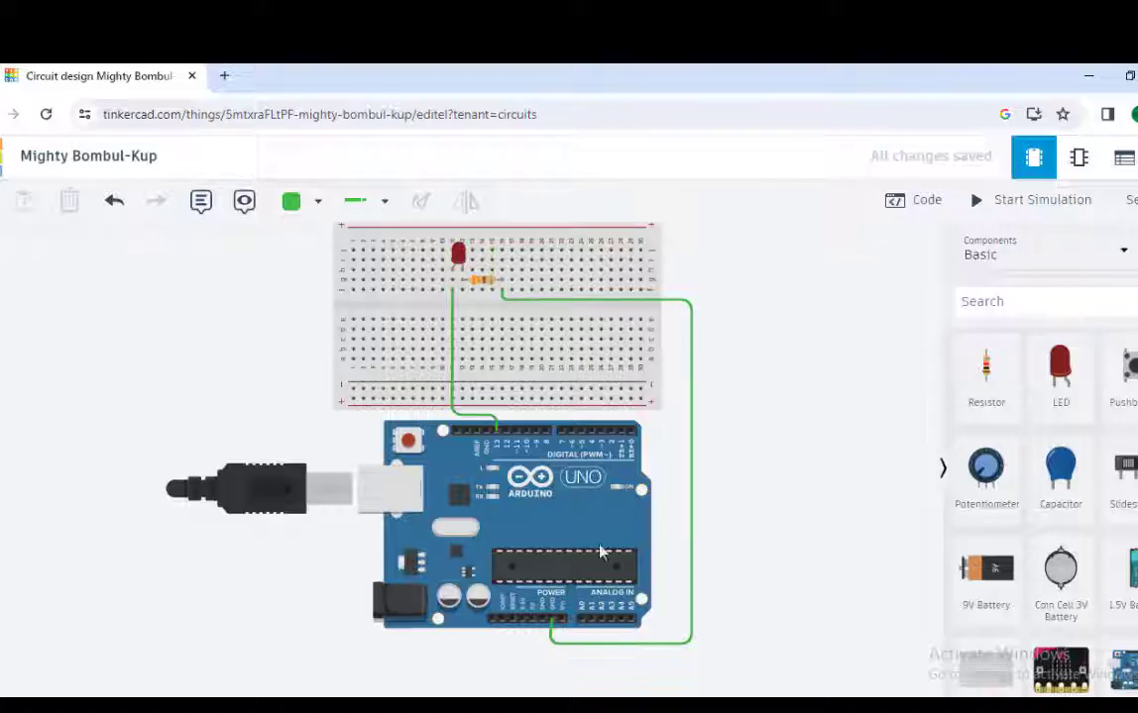
- Change the resistor-to-GND wire's colour to black
click(692, 346)
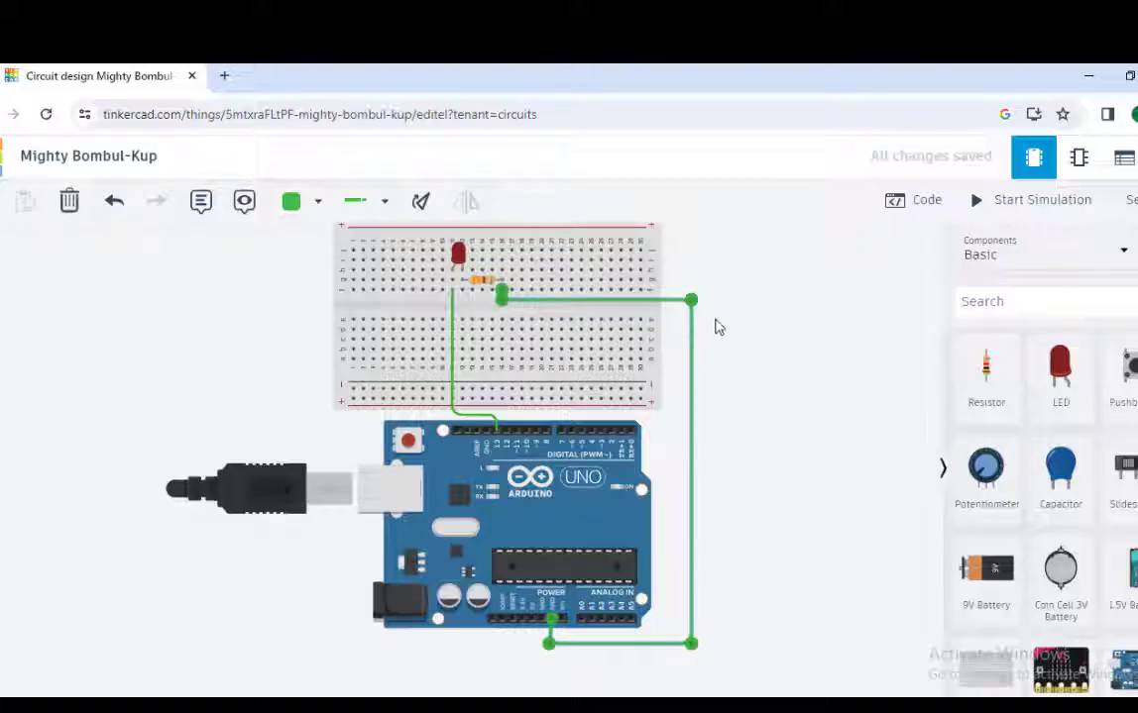
click(317, 202)
click(315, 261)
click(782, 338)
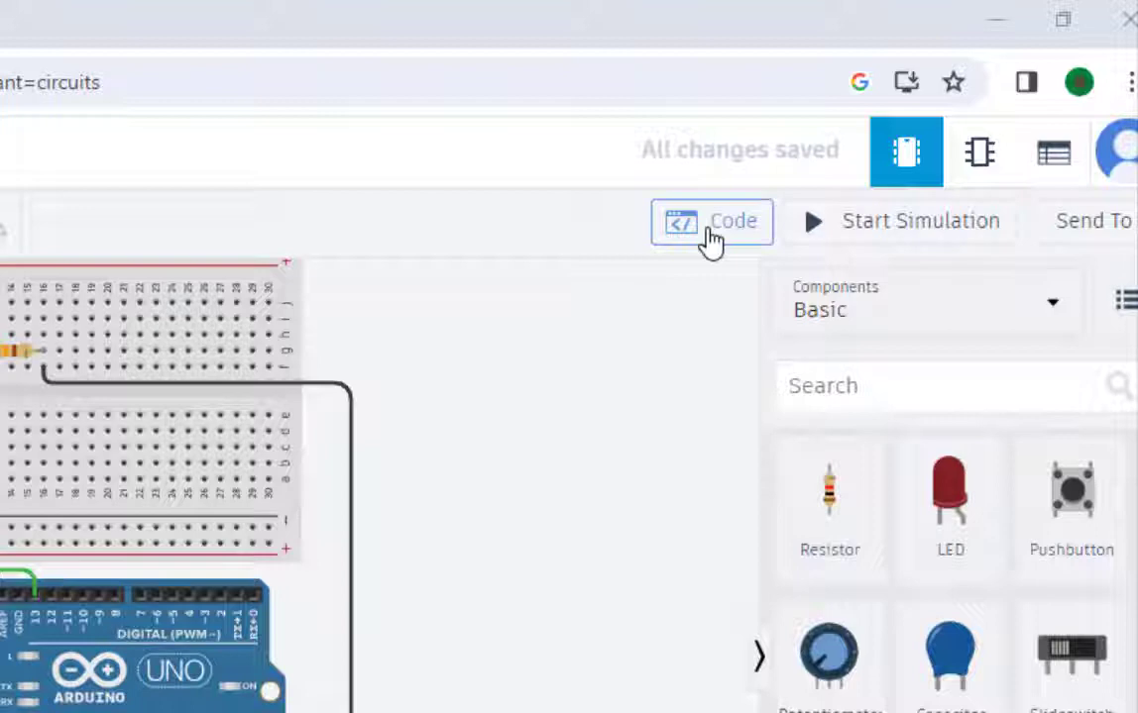
- Switch the Arduino code editor from Blocks to Text, revealing the C++ blink sketch
click(712, 238)
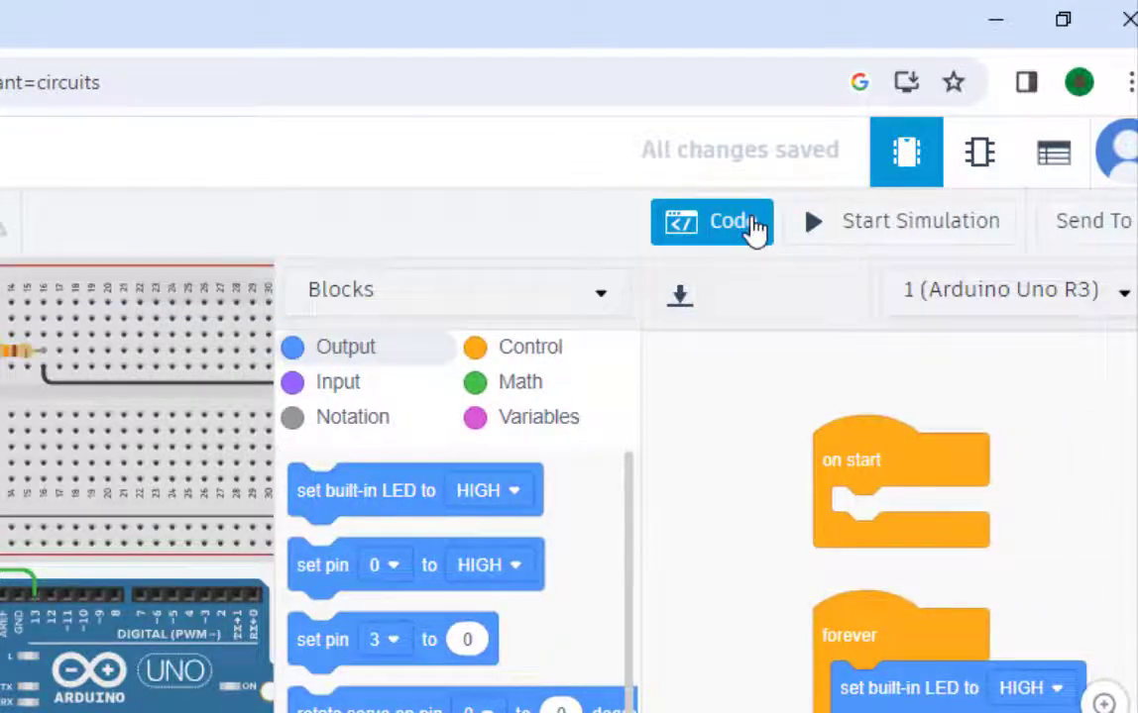
click(356, 287)
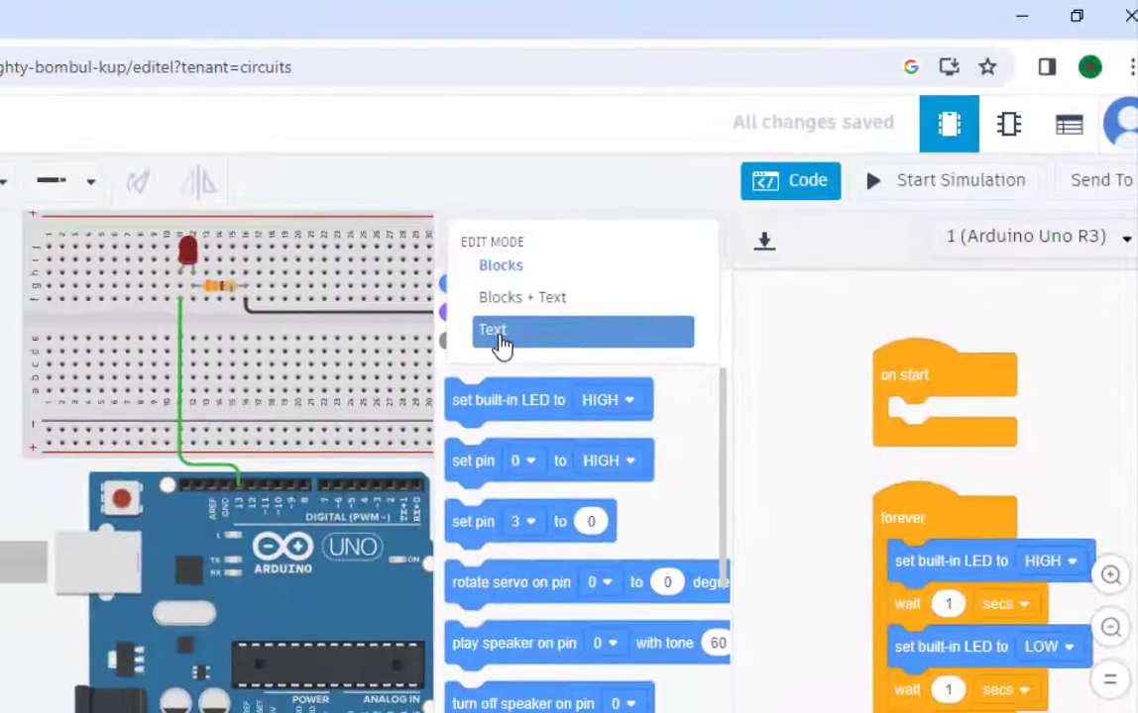
click(501, 337)
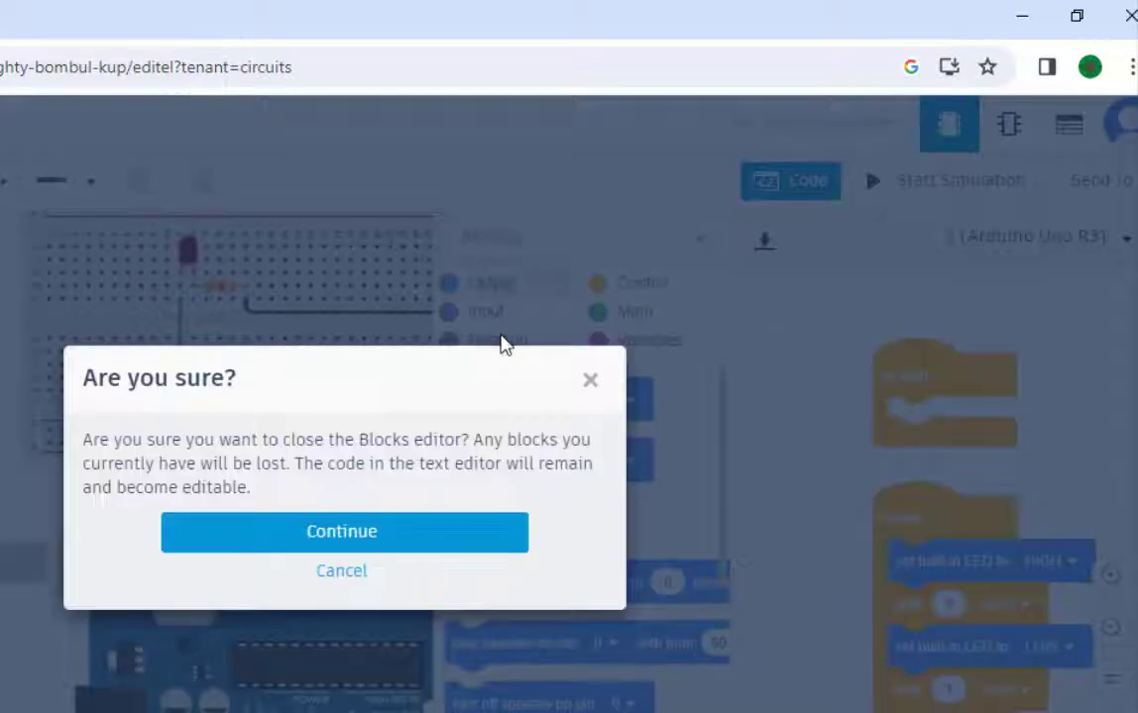
click(396, 531)
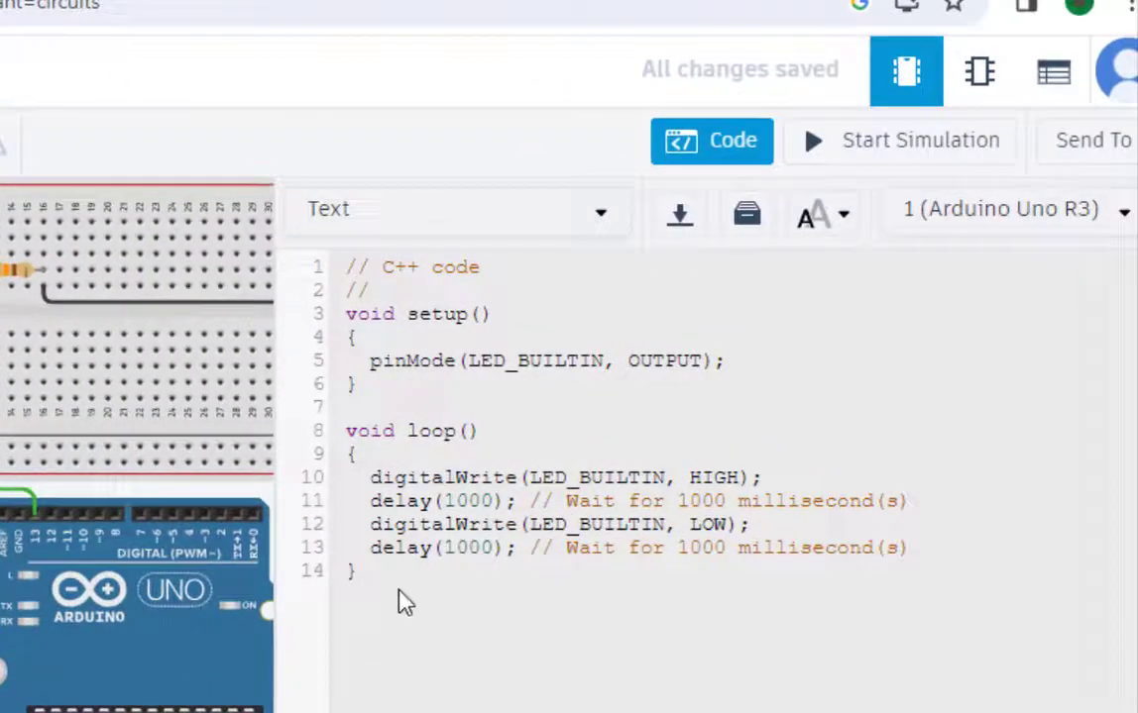
- Highlight the whole blink sketch, then the pinMode line in setup
drag(405, 602, 320, 263)
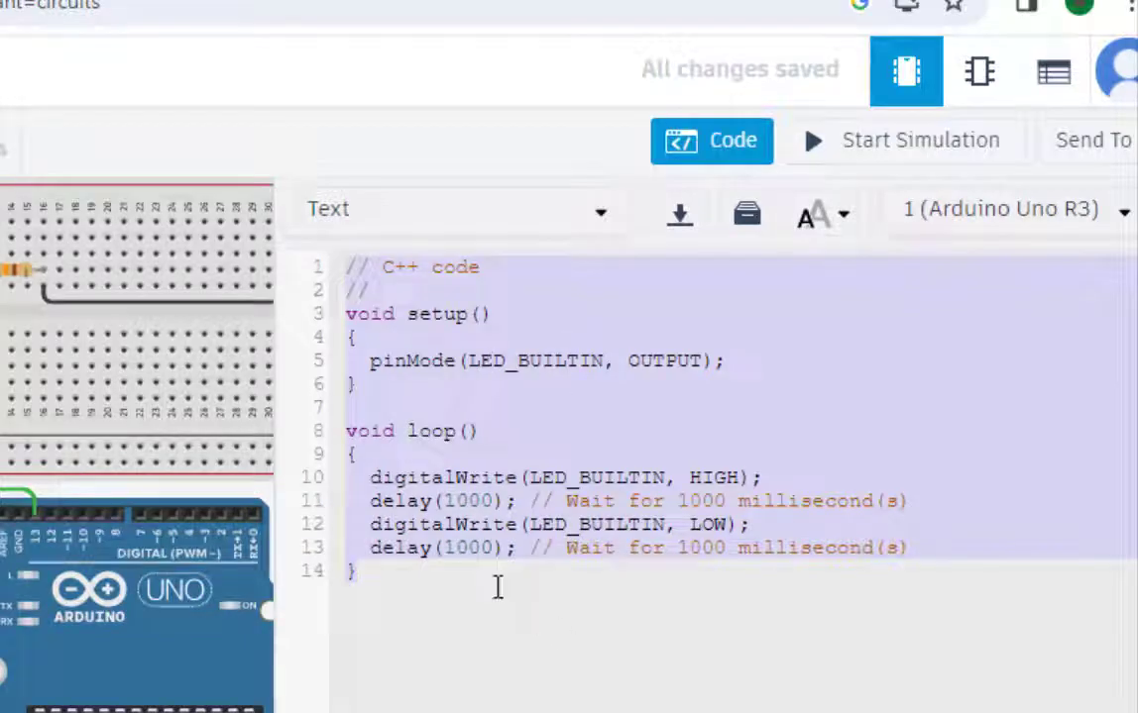
drag(375, 367, 452, 373)
drag(368, 359, 688, 384)
click(650, 426)
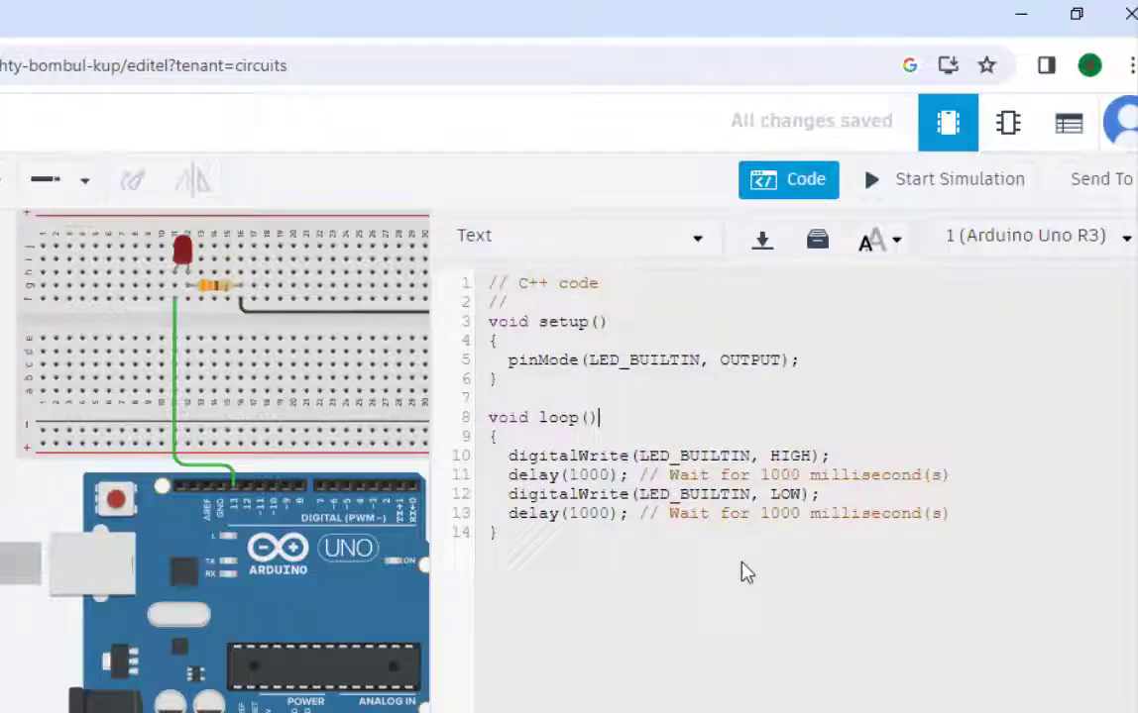
- Walk through the loop's LED_BUILTIN HIGH/LOW and 1000 ms delay lines, then close the editor
drag(955, 519, 809, 493)
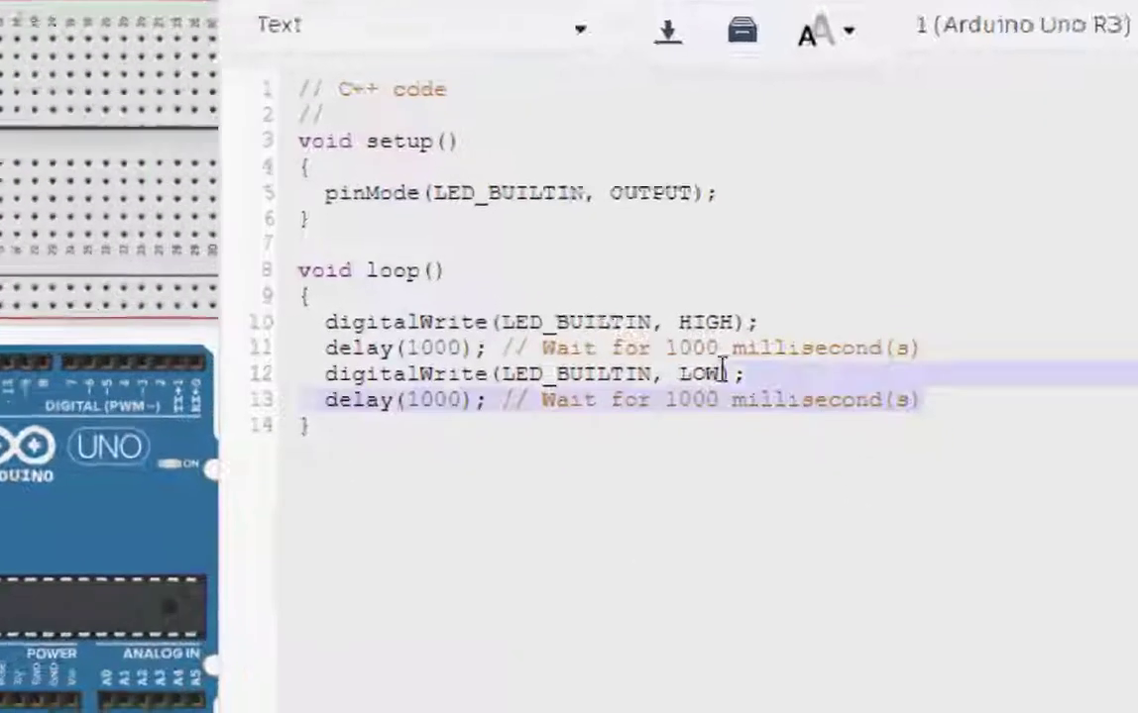
drag(726, 371, 331, 311)
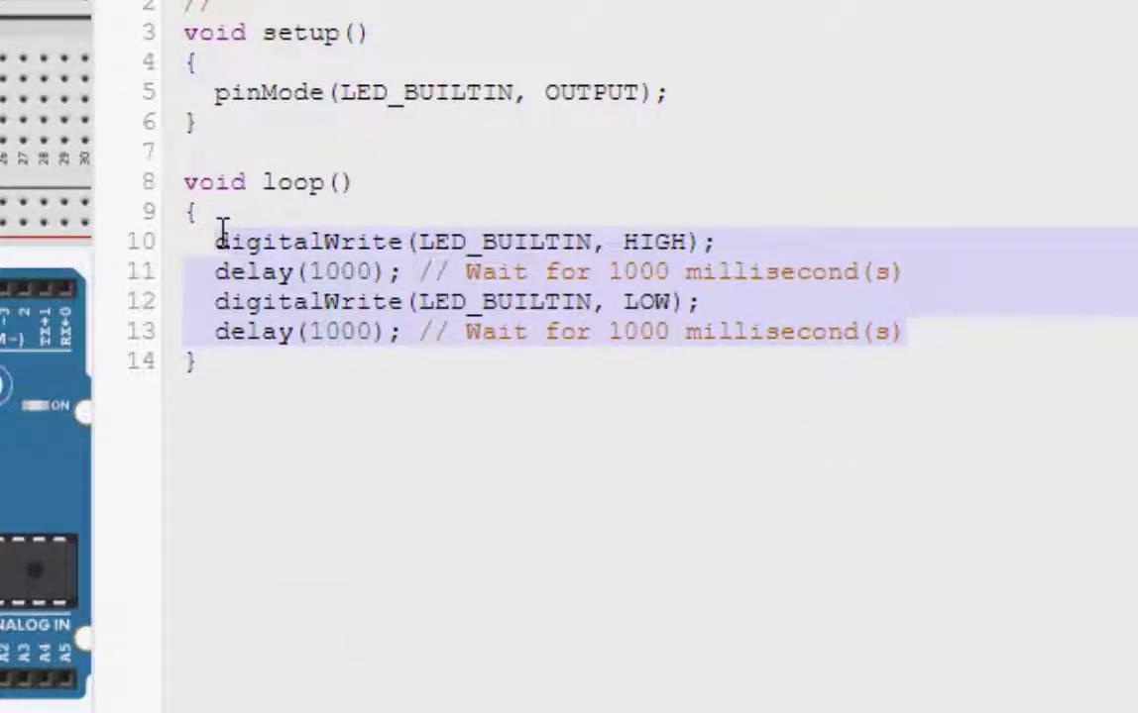
click(341, 295)
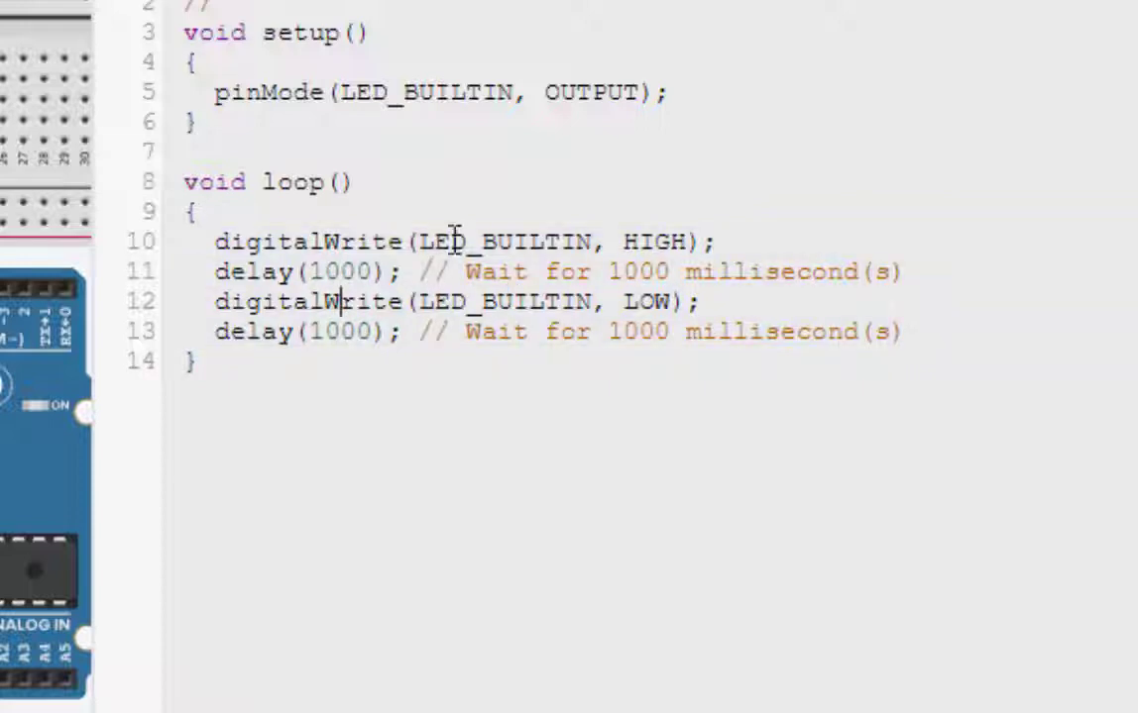
drag(418, 242, 678, 244)
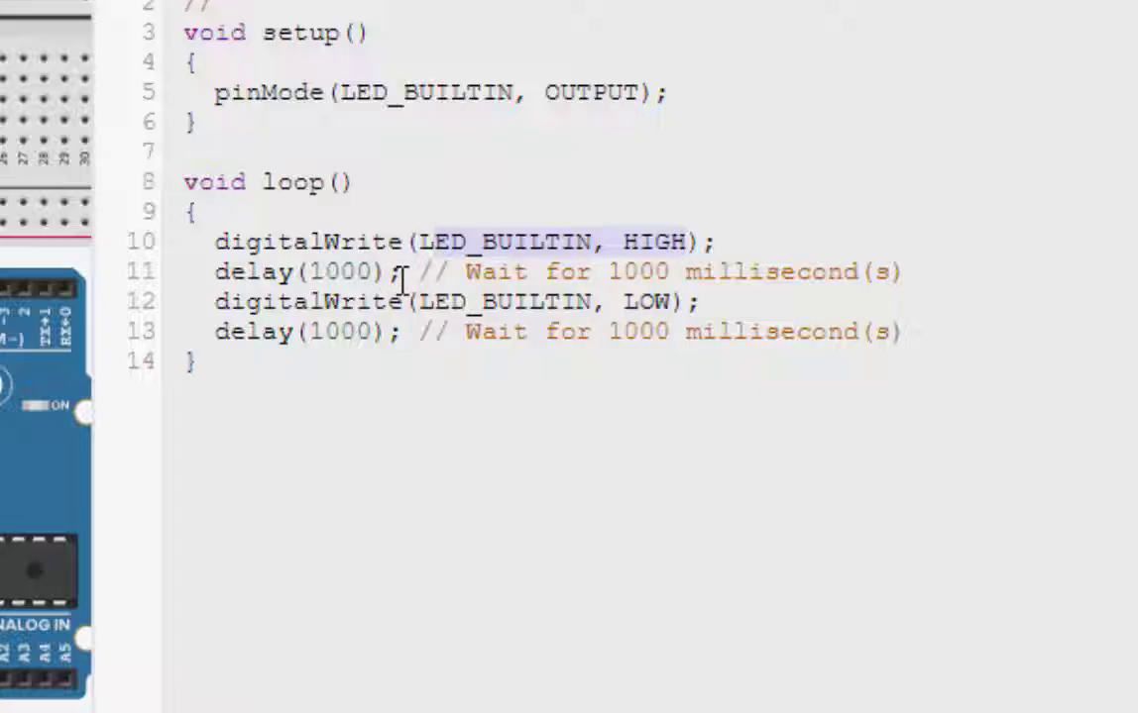
drag(403, 278, 337, 273)
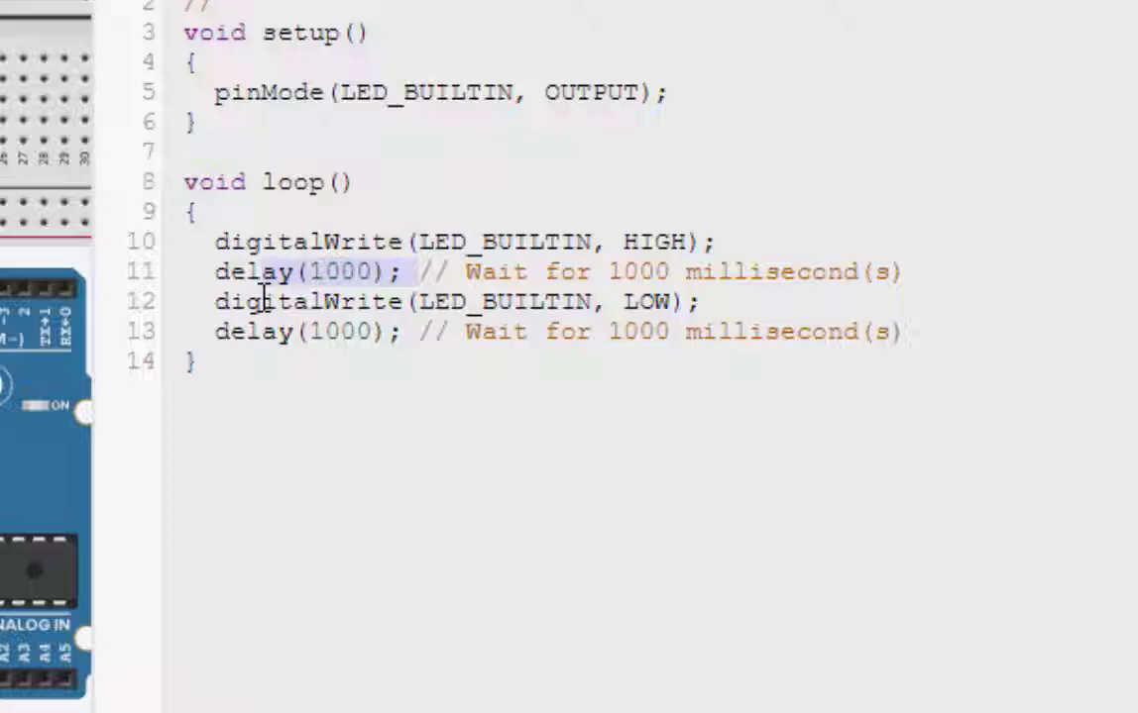
drag(226, 307, 404, 359)
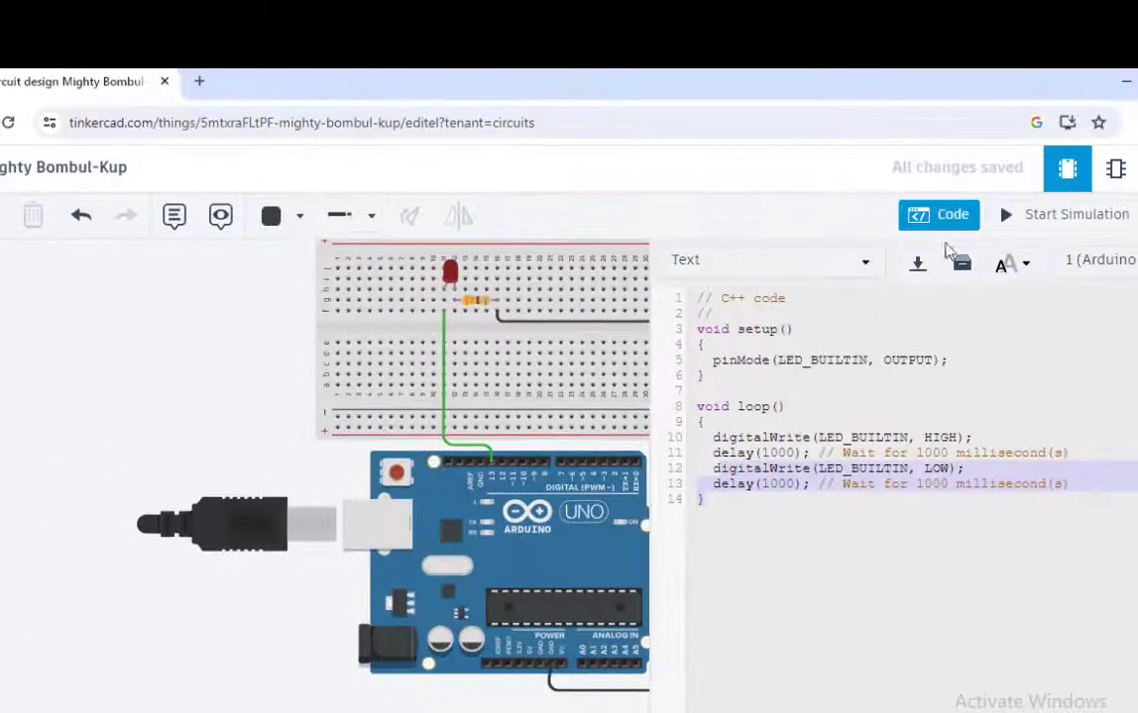
click(950, 218)
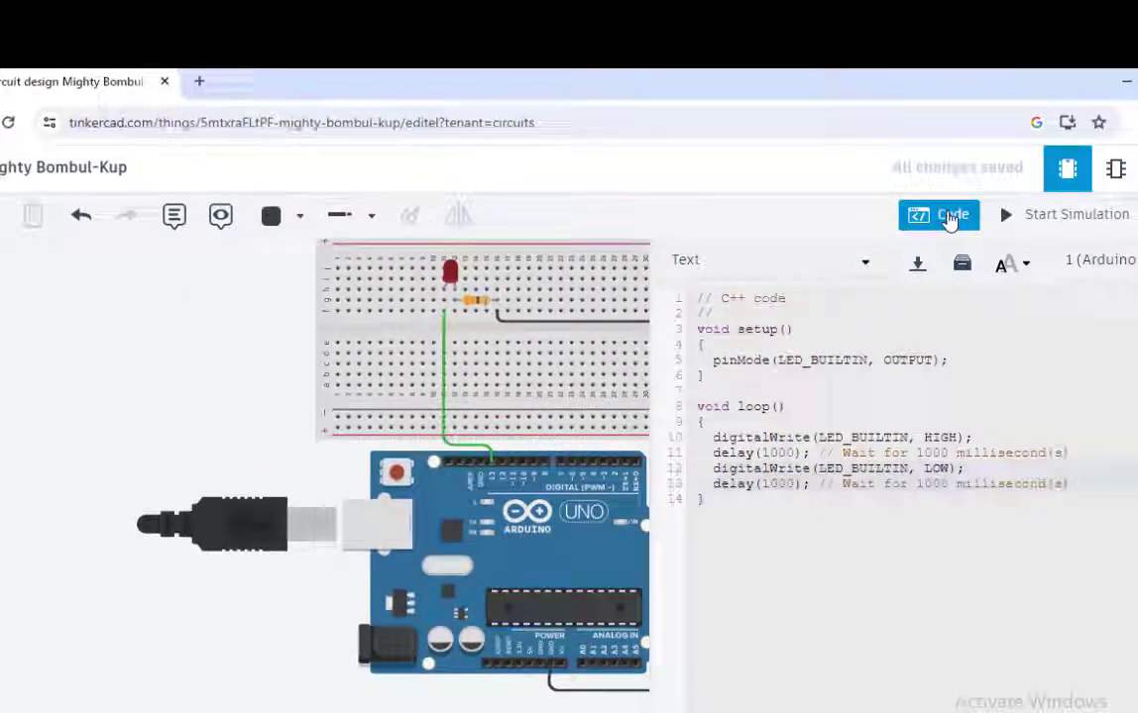